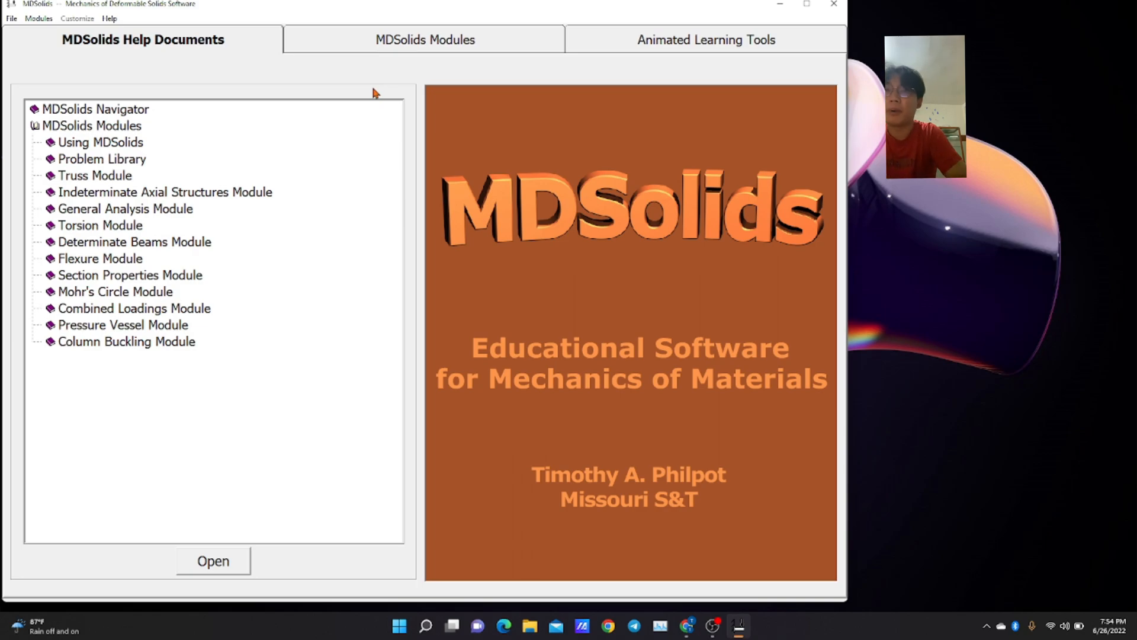
View the Overview of MDSolids help topic under Using MDSolids, and close the help window.
double_click(117, 143)
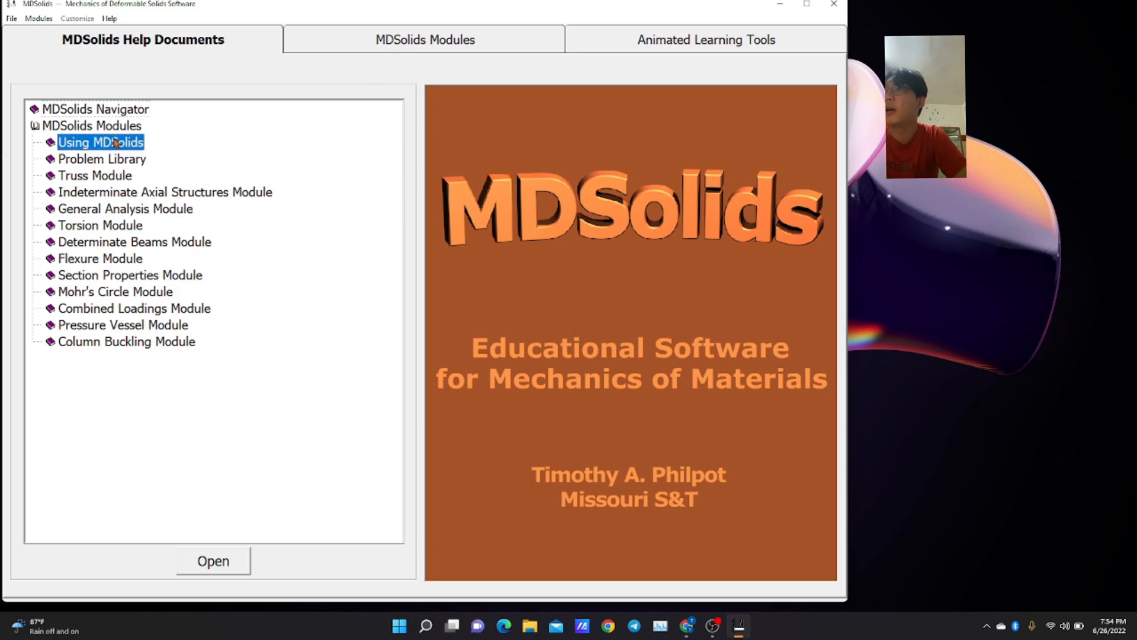
double_click(120, 160)
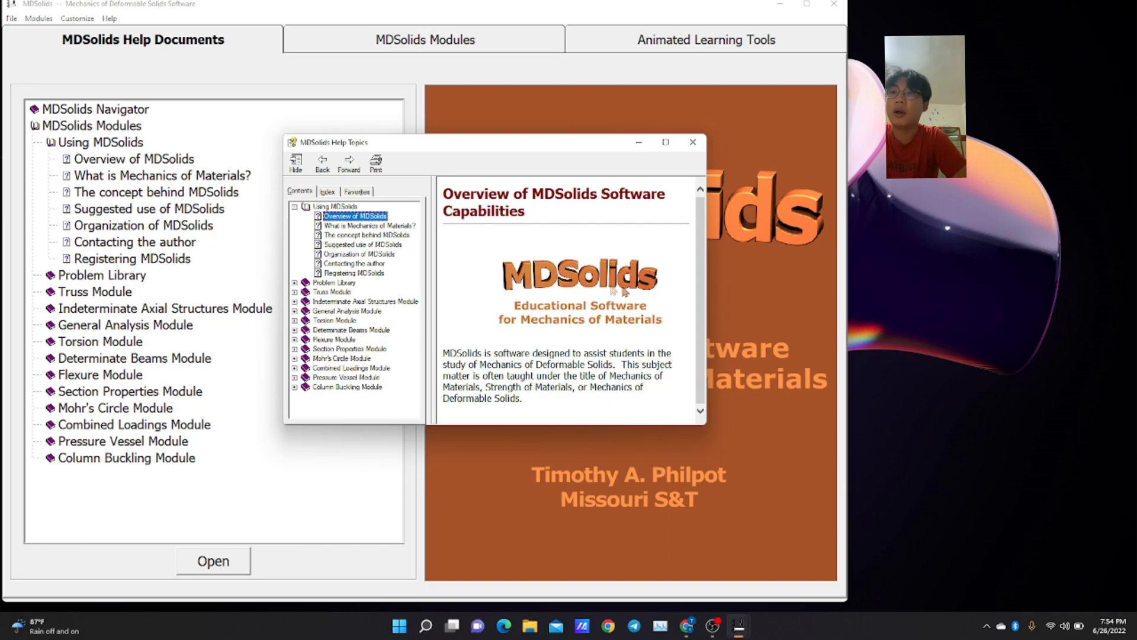
left_click(692, 142)
Read through the Truss Analysis help topic of the Truss Module and close the help window.
left_click(100, 292)
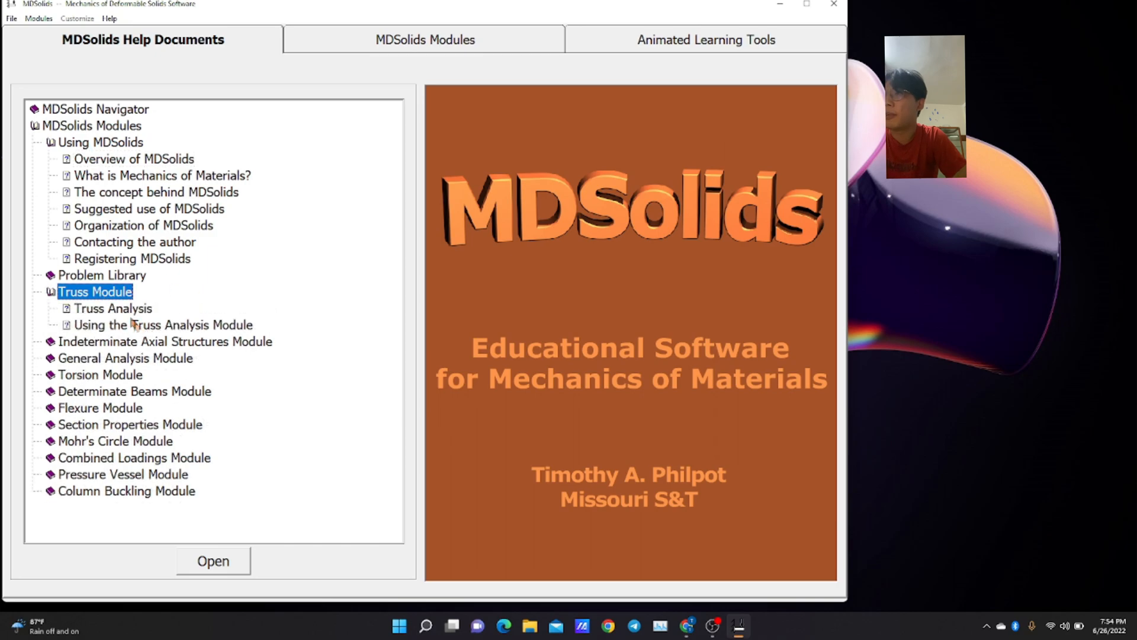
double_click(119, 308)
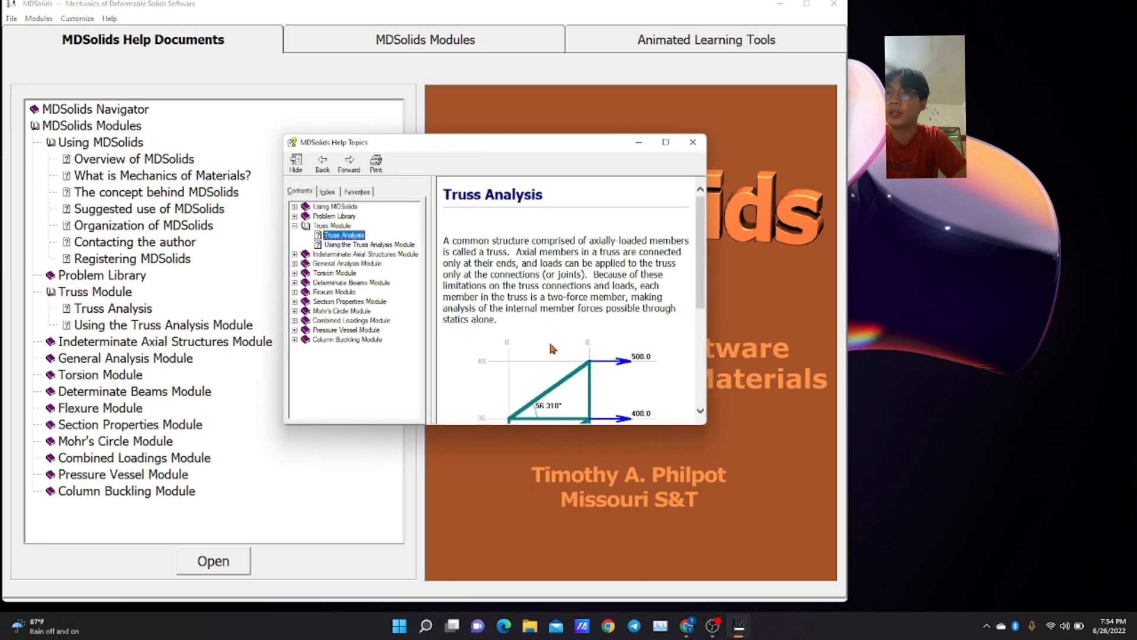
scroll(551, 348, "down", 5)
scroll(551, 349, "down", 2)
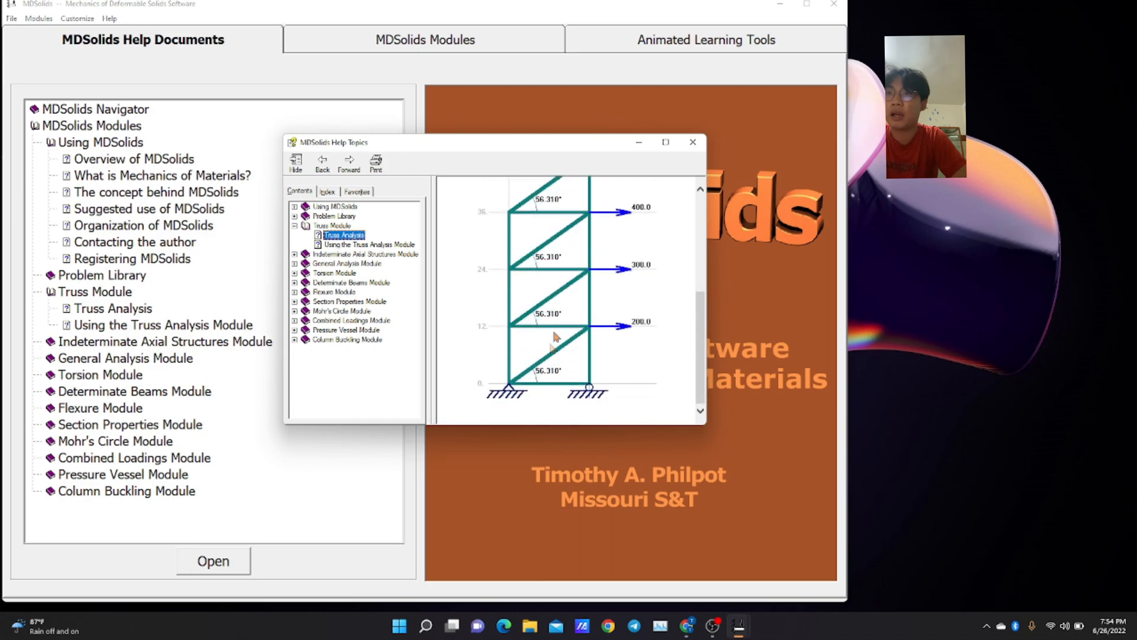
left_click(692, 143)
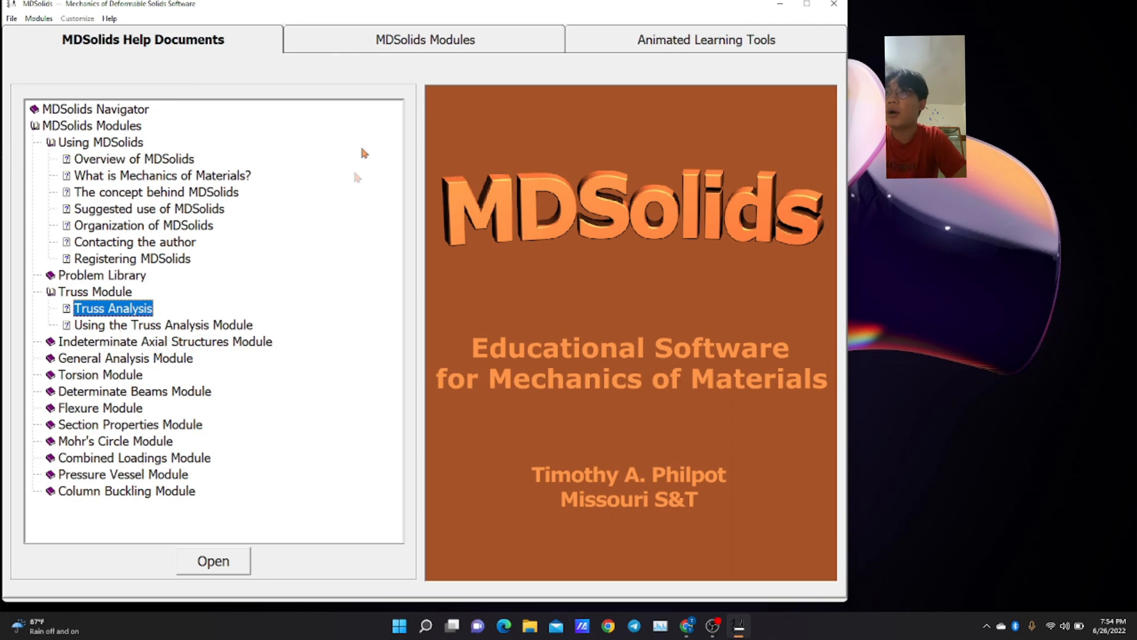
Start a new truss in the Trusses module on a 4 by 3 space grid with 10.0 horizontal and vertical spacing.
left_click(419, 53)
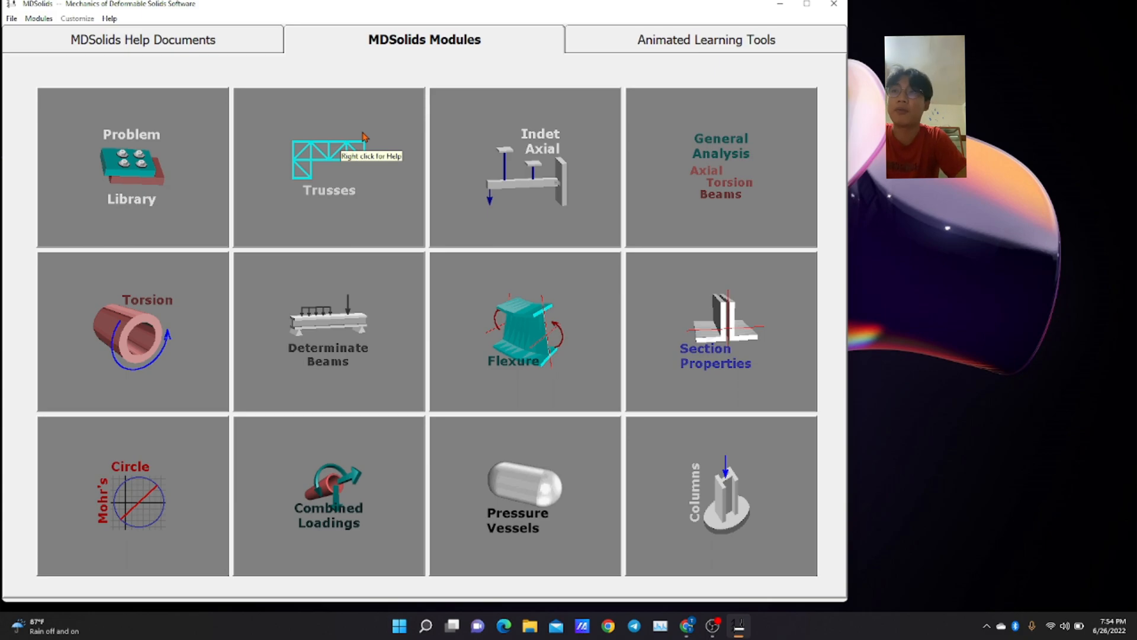
left_click(362, 151)
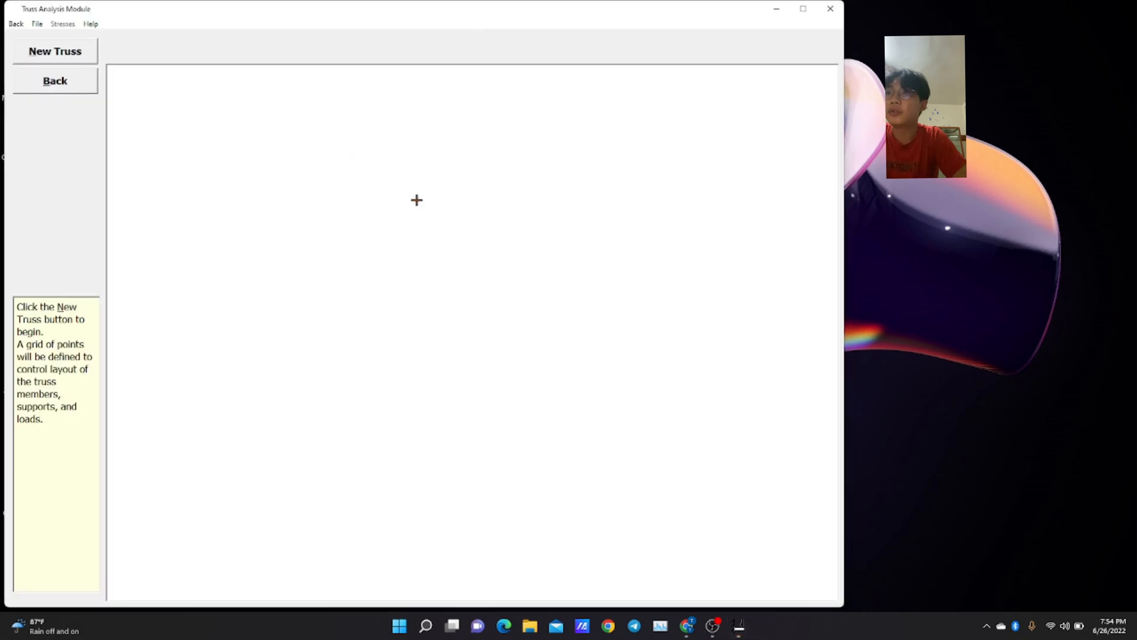
left_click(84, 53)
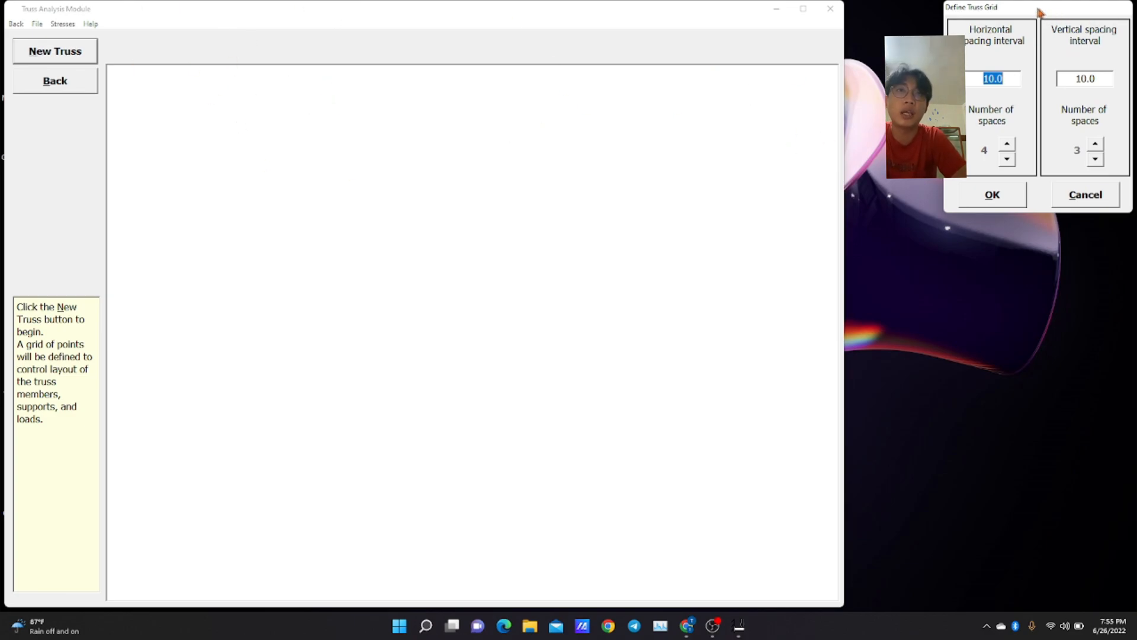
left_click_drag(1036, 10, 782, 147)
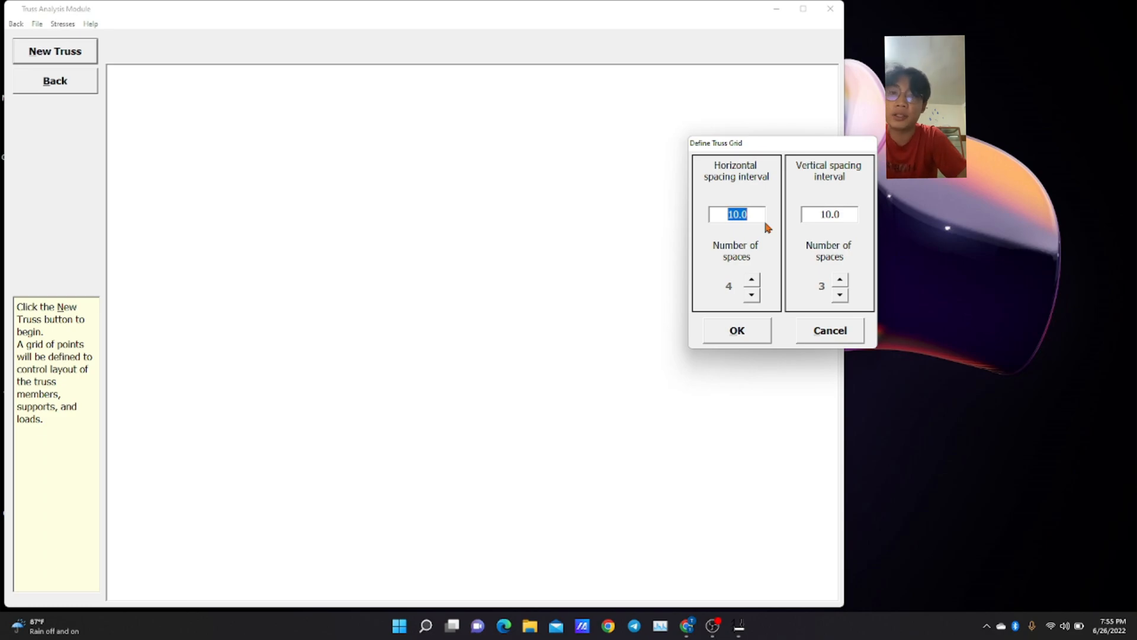
left_click(732, 342)
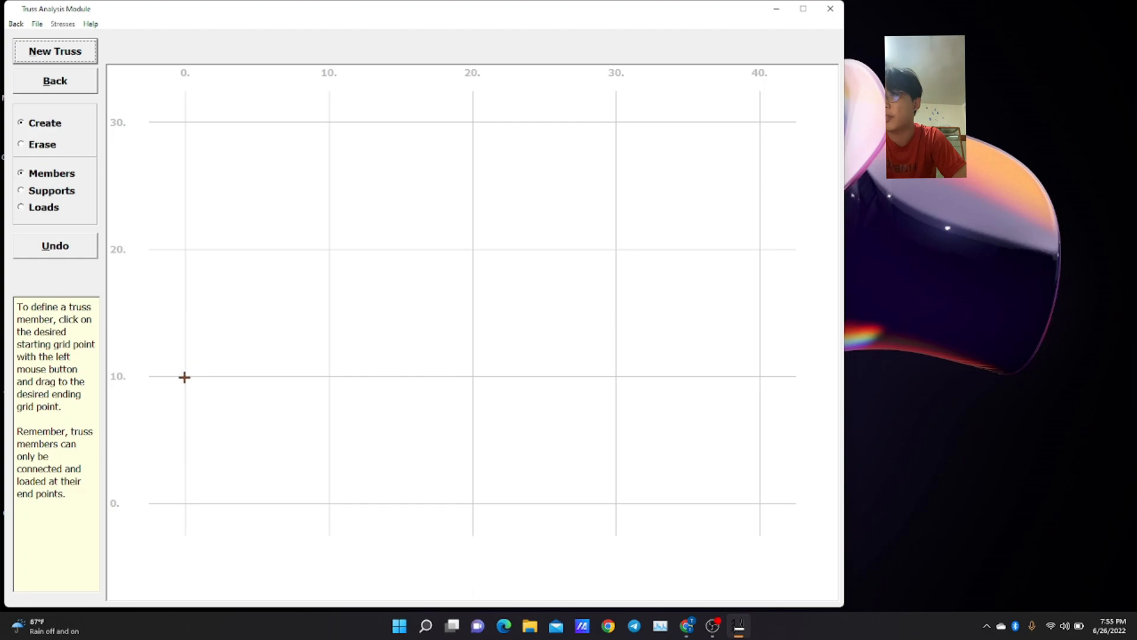
Draw the truss with a lower chord (0,10)–(40,10), upper chord (10,20)–(30,20), sloping end members, three verticals and two parallel inner diagonals.
mouse_move(185, 376)
left_mouse_down()
mouse_move(322, 363)
mouse_move(329, 378)
mouse_move(760, 376)
left_mouse_up()
left_click_drag(185, 376, 761, 376)
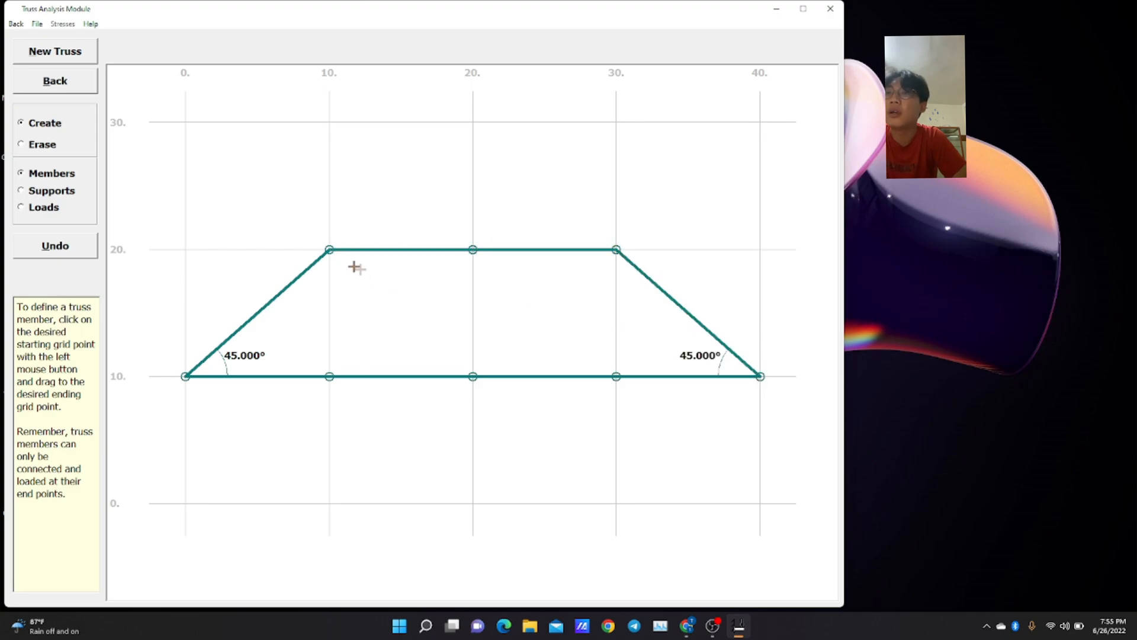
left_click_drag(330, 255, 329, 376)
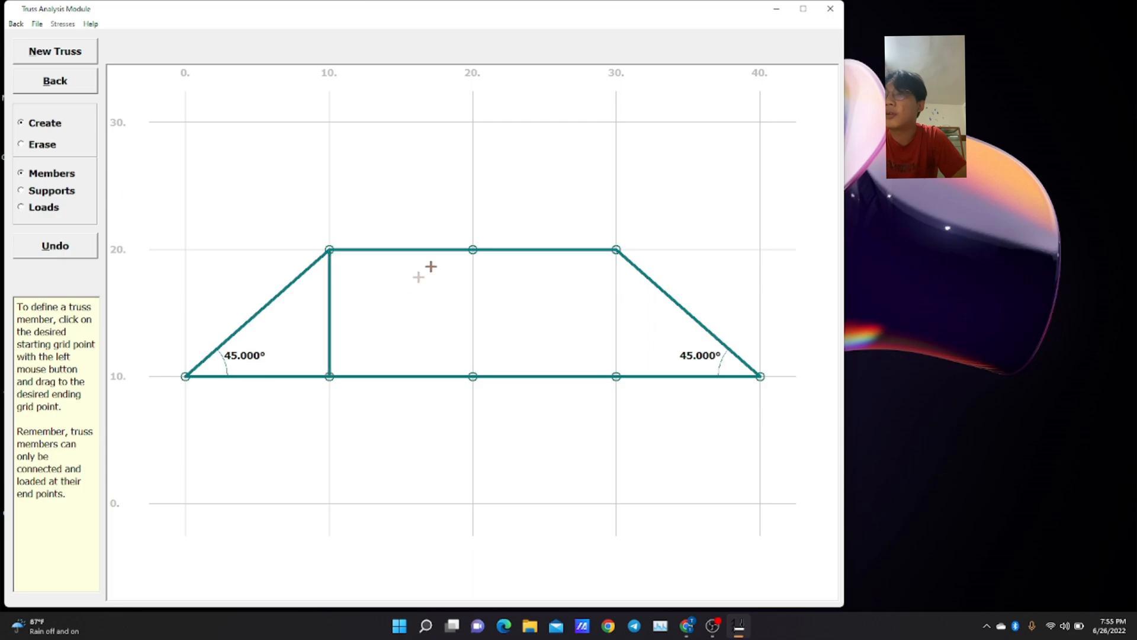
left_click_drag(474, 250, 329, 376)
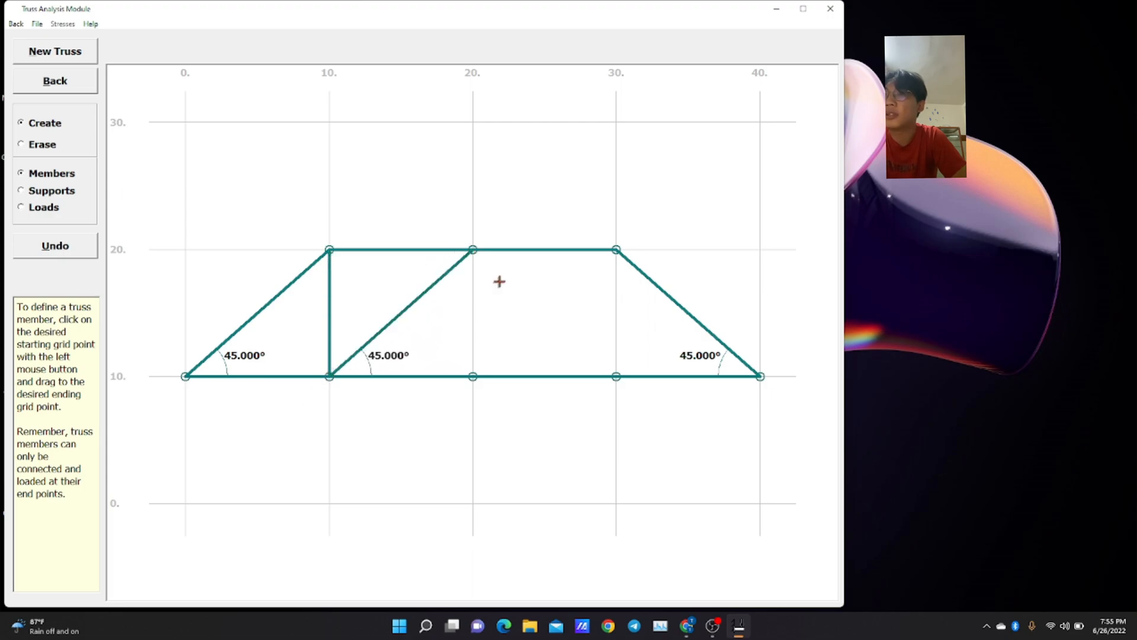
mouse_move(472, 250)
left_mouse_down()
mouse_move(472, 391)
mouse_move(616, 248)
mouse_move(616, 377)
left_mouse_up()
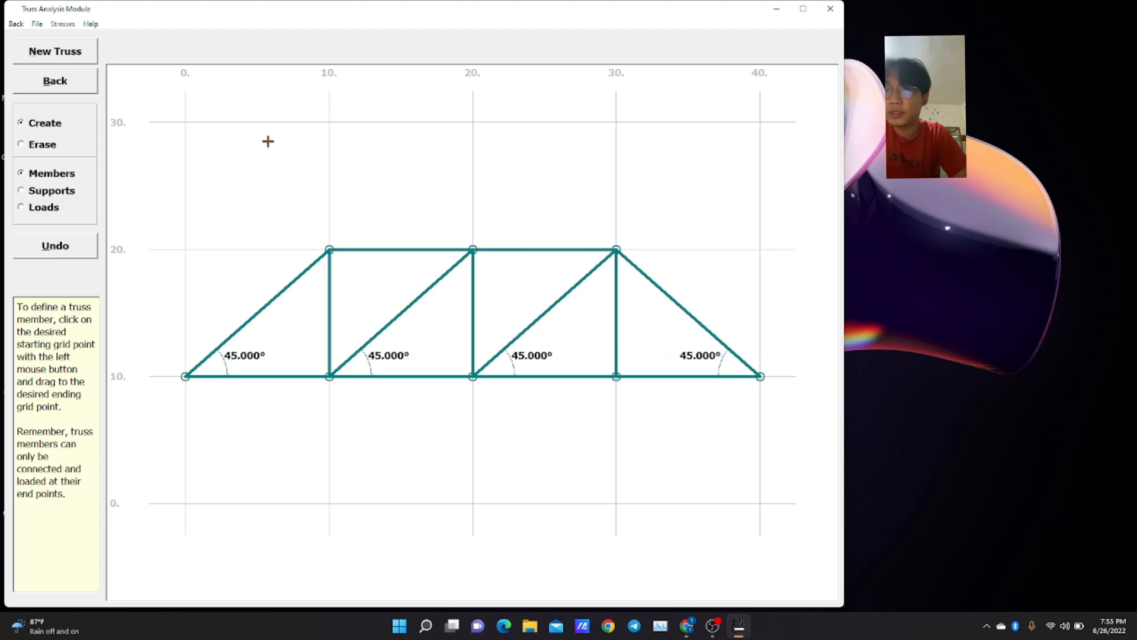
Add a pinned support at truss joint (0,10) and a vertical roller support at joint (40,10).
left_click(47, 191)
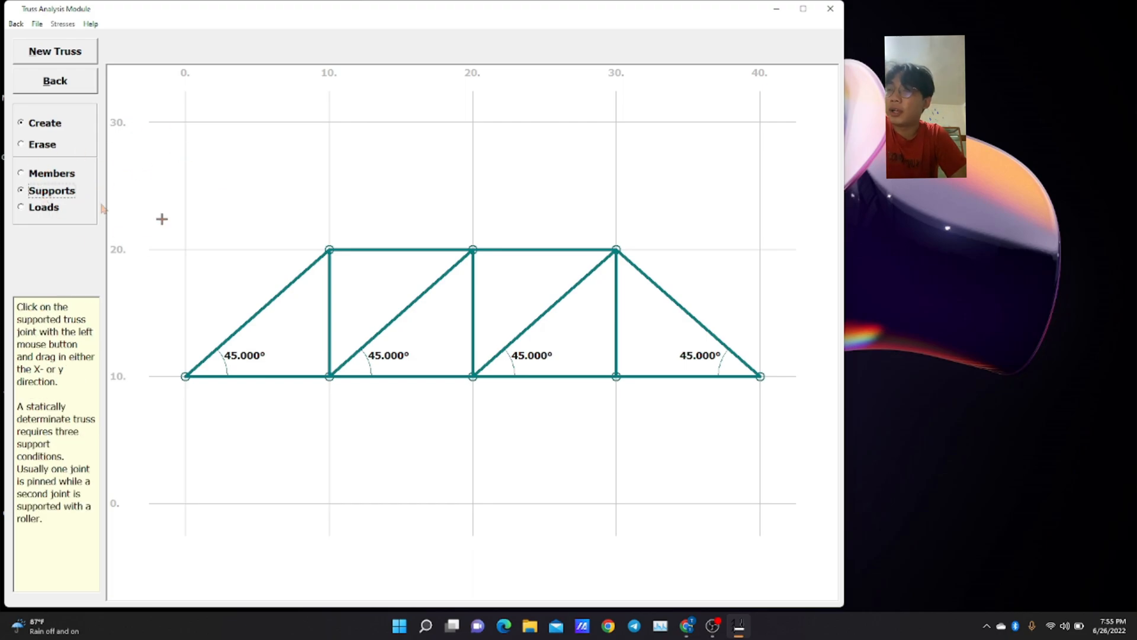
mouse_move(185, 377)
left_mouse_down()
mouse_move(190, 419)
mouse_move(188, 385)
left_mouse_up()
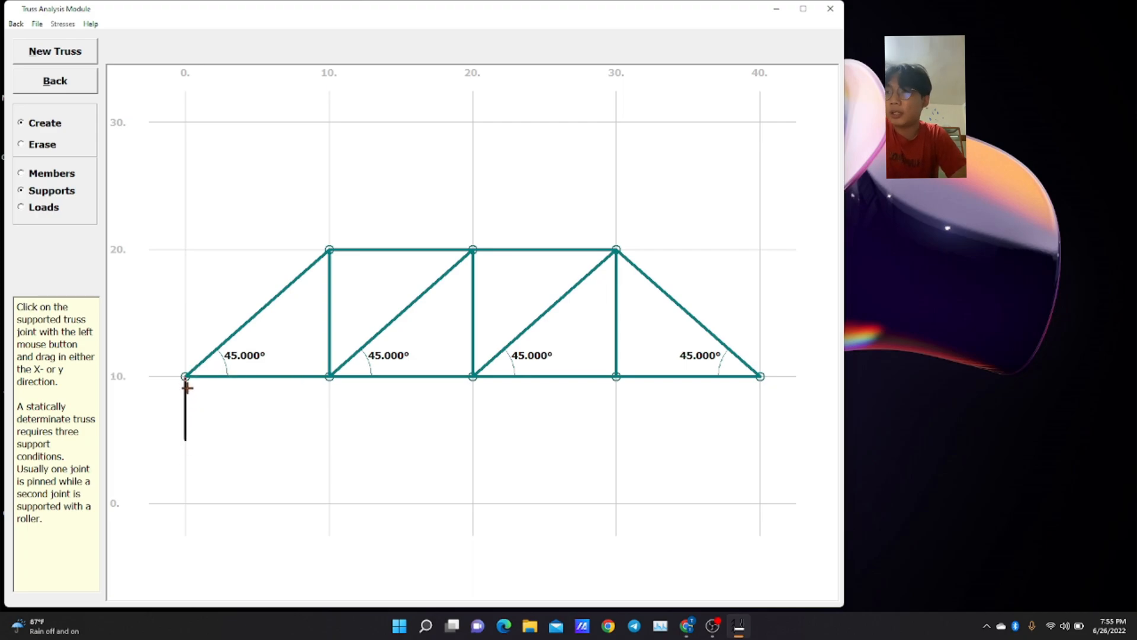
left_click_drag(187, 387, 189, 389)
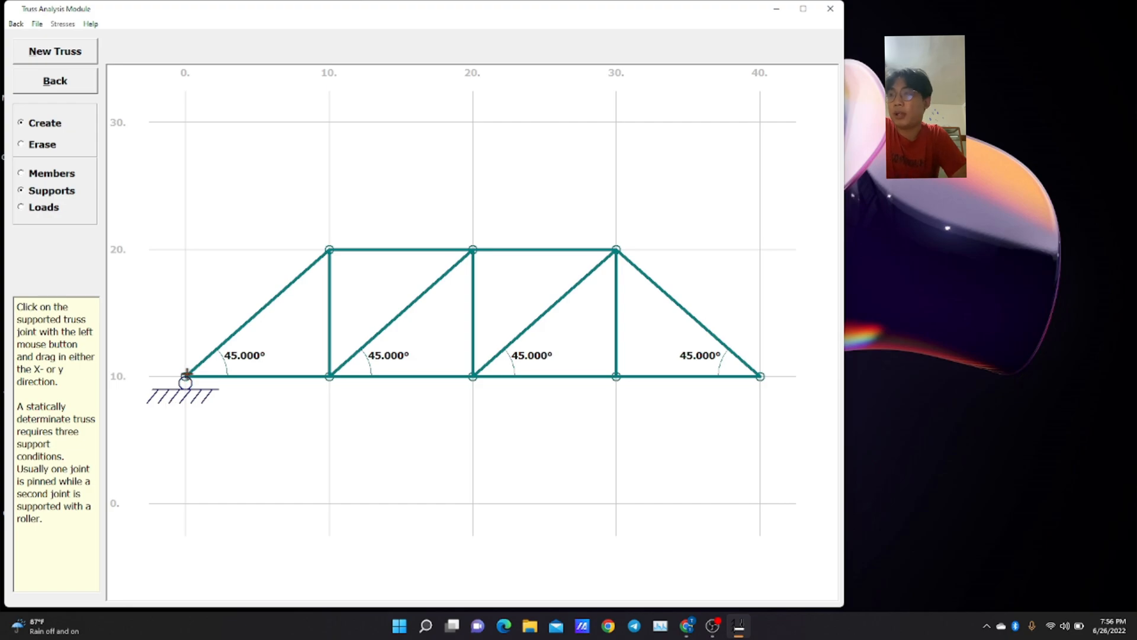
left_click_drag(185, 381, 191, 456)
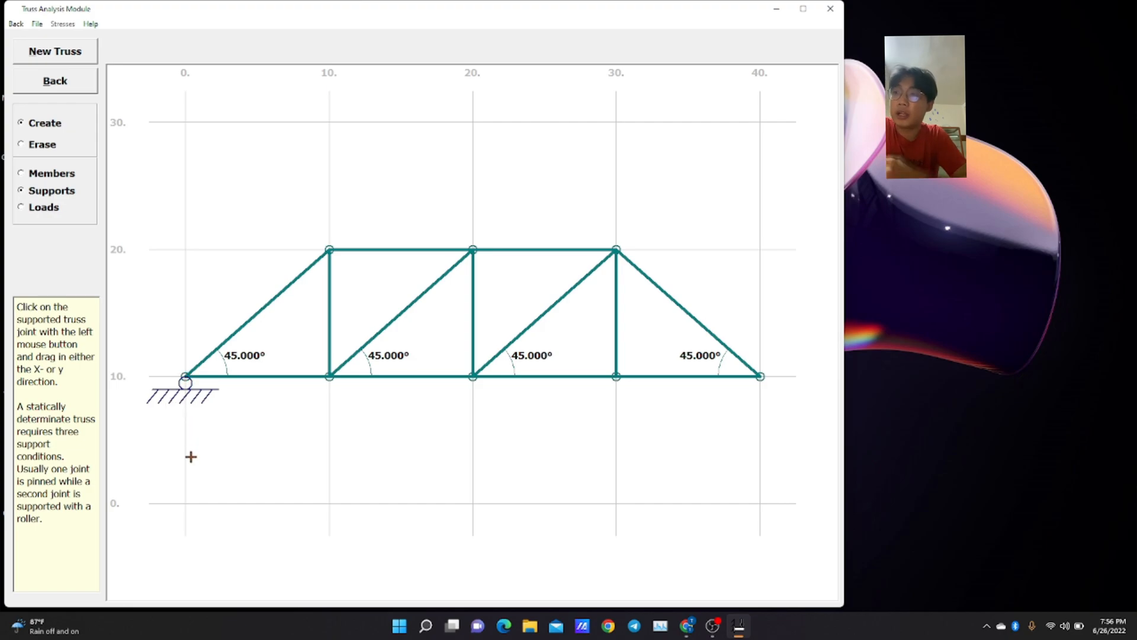
left_click_drag(185, 374, 140, 383)
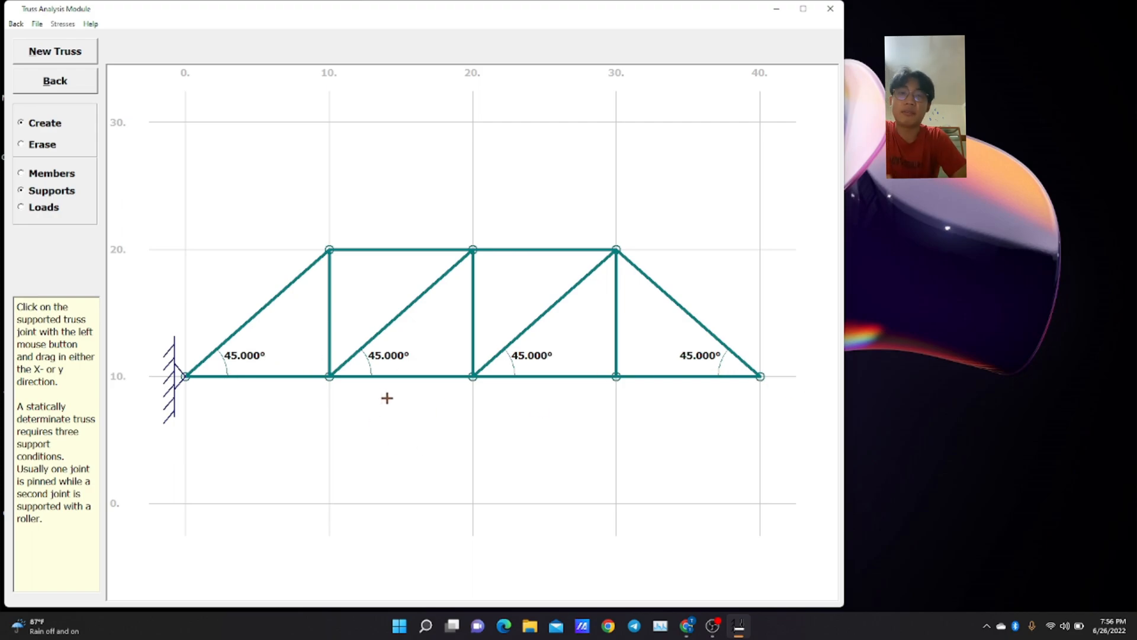
left_click_drag(760, 376, 761, 438)
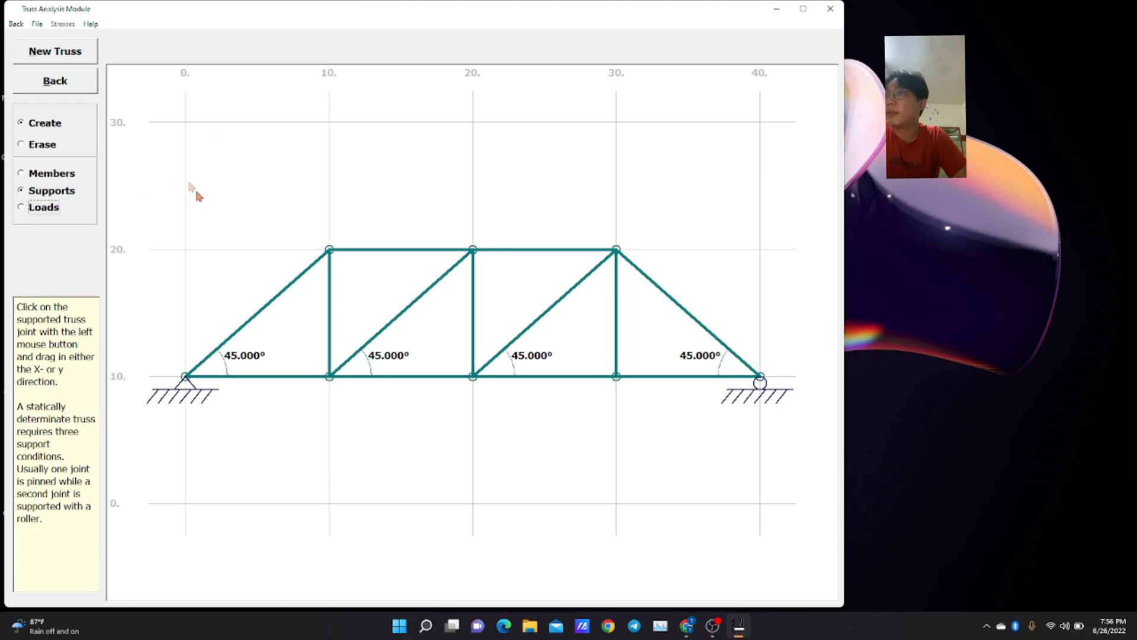
Apply a downward load of 5 at truss joint (10,20) and compute the member forces and reactions.
left_click(26, 207)
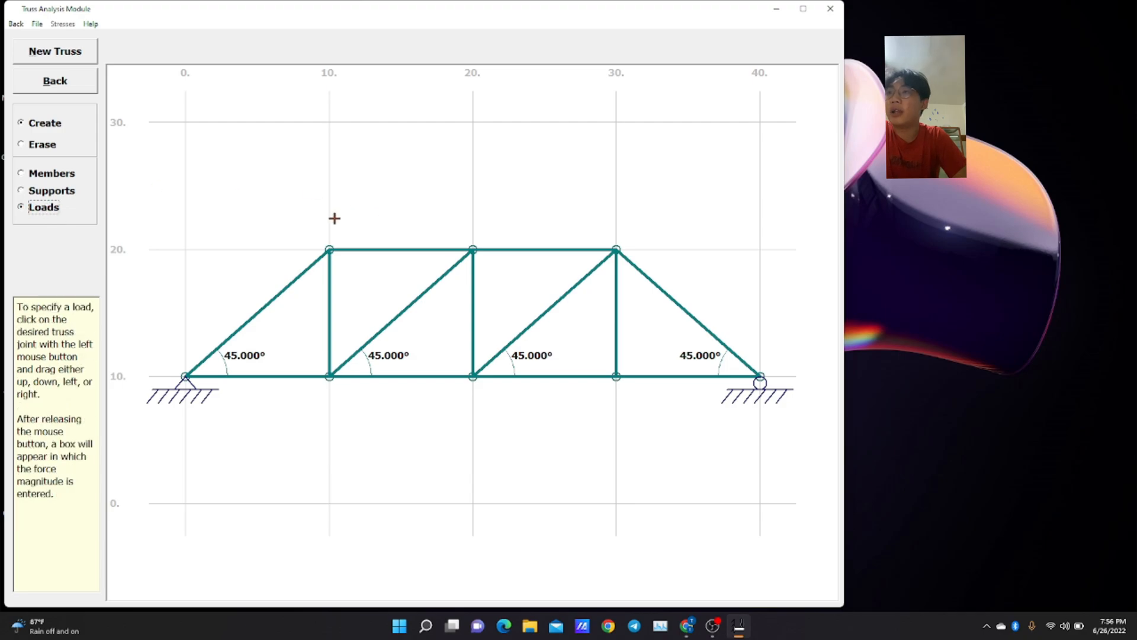
left_click_drag(330, 249, 329, 292)
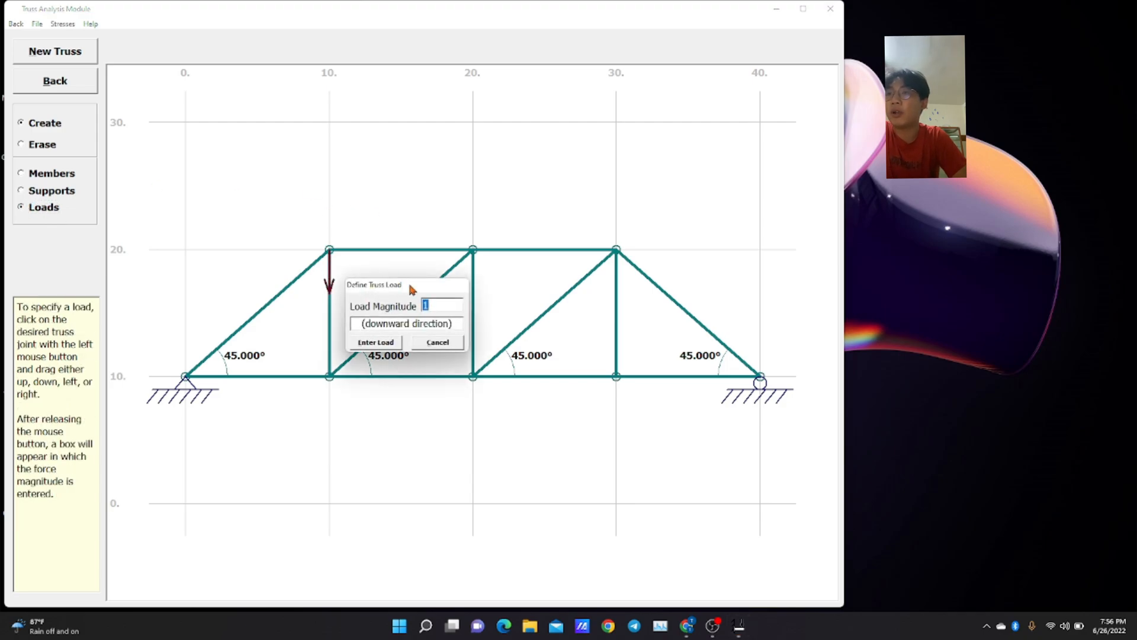
type("5")
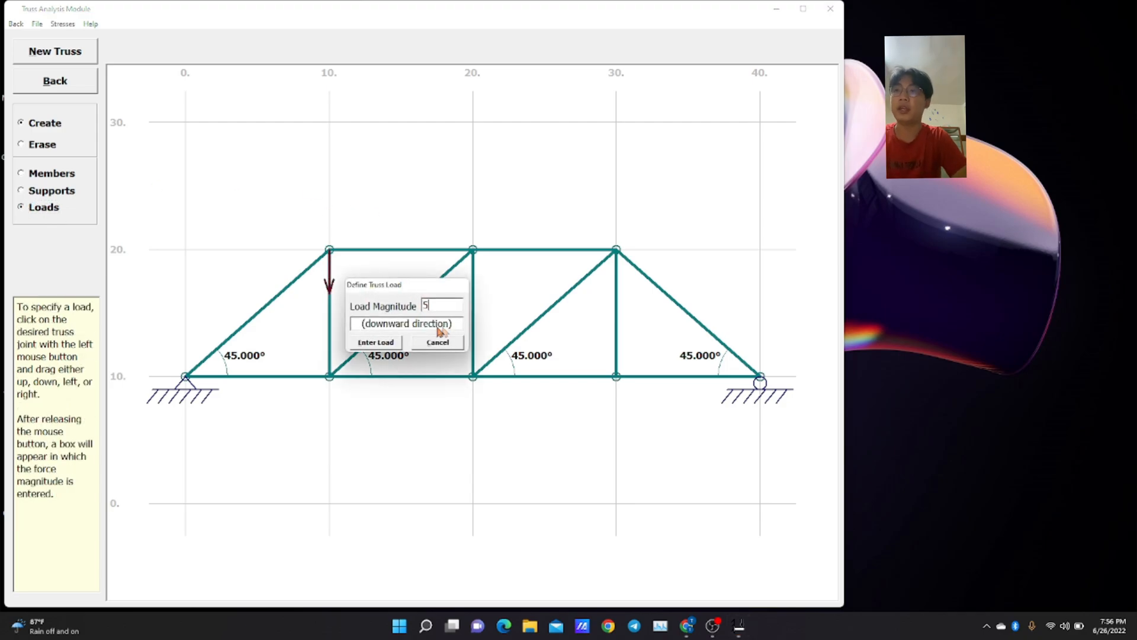
left_click(366, 345)
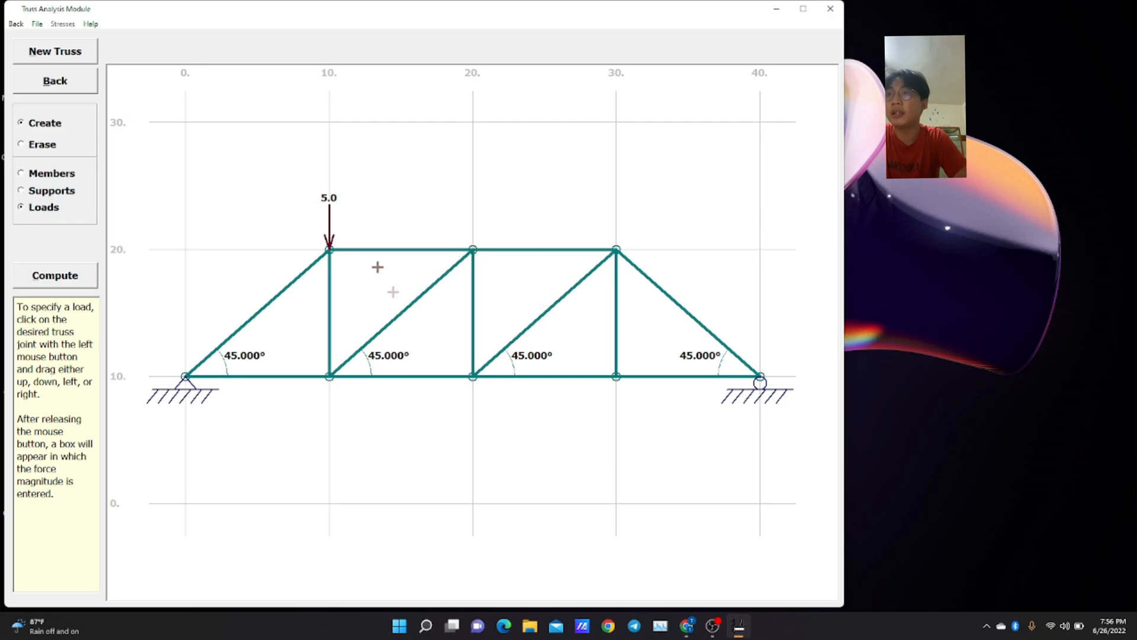
left_click(76, 276)
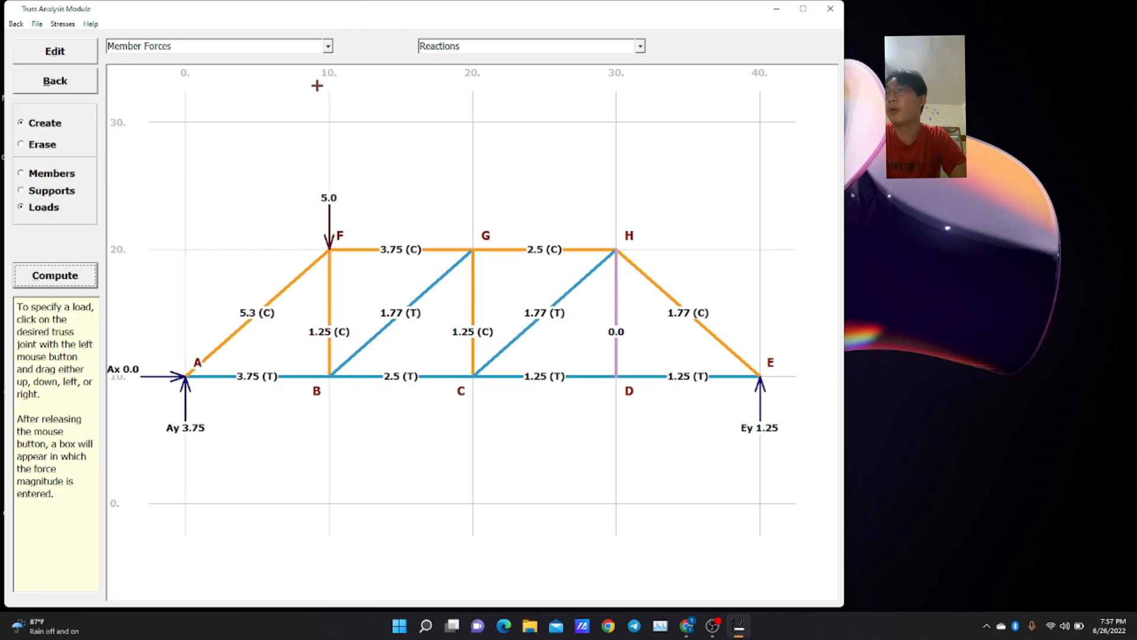
Switch to the Determinate Beams module and define a simply supported 20 m beam with its left support at 1 m and right support at 20 m.
left_click(82, 90)
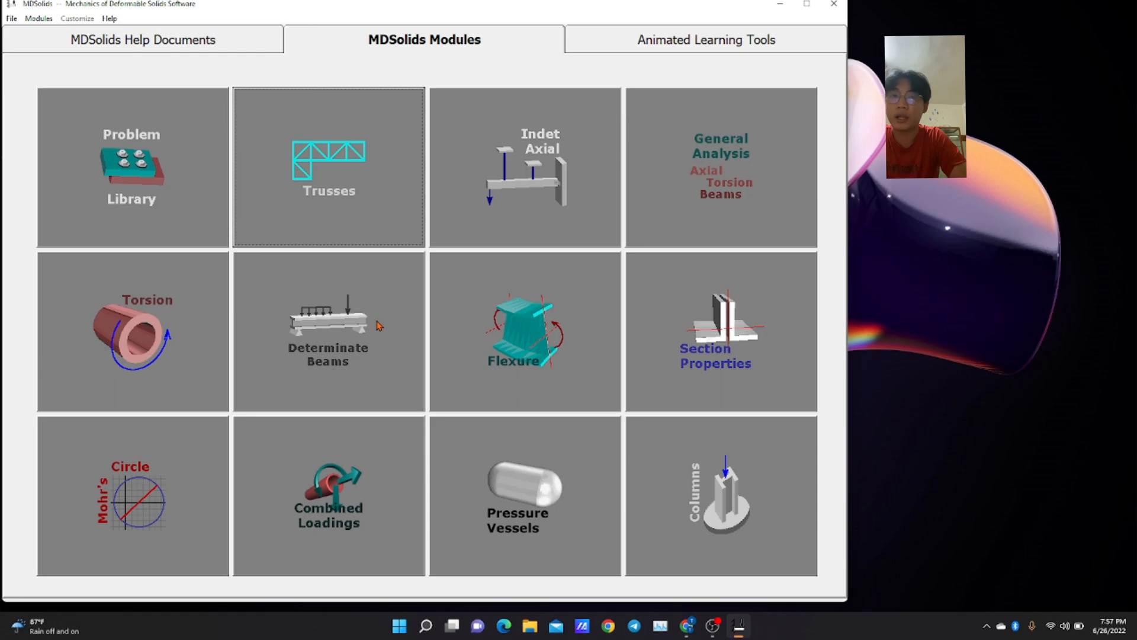
left_click(378, 325)
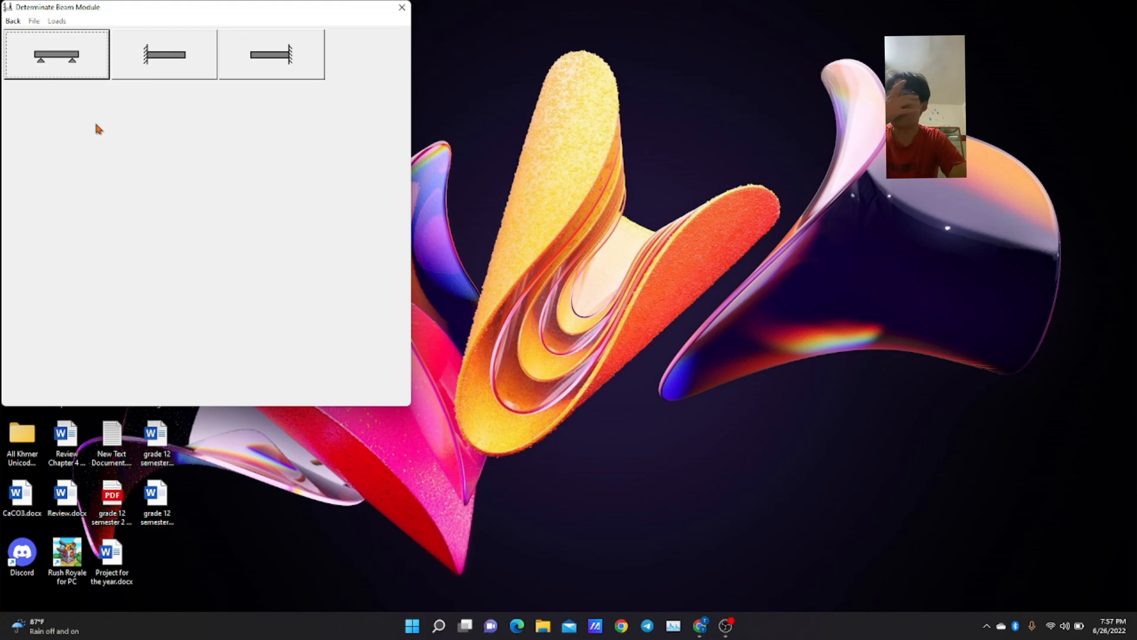
left_click(66, 61)
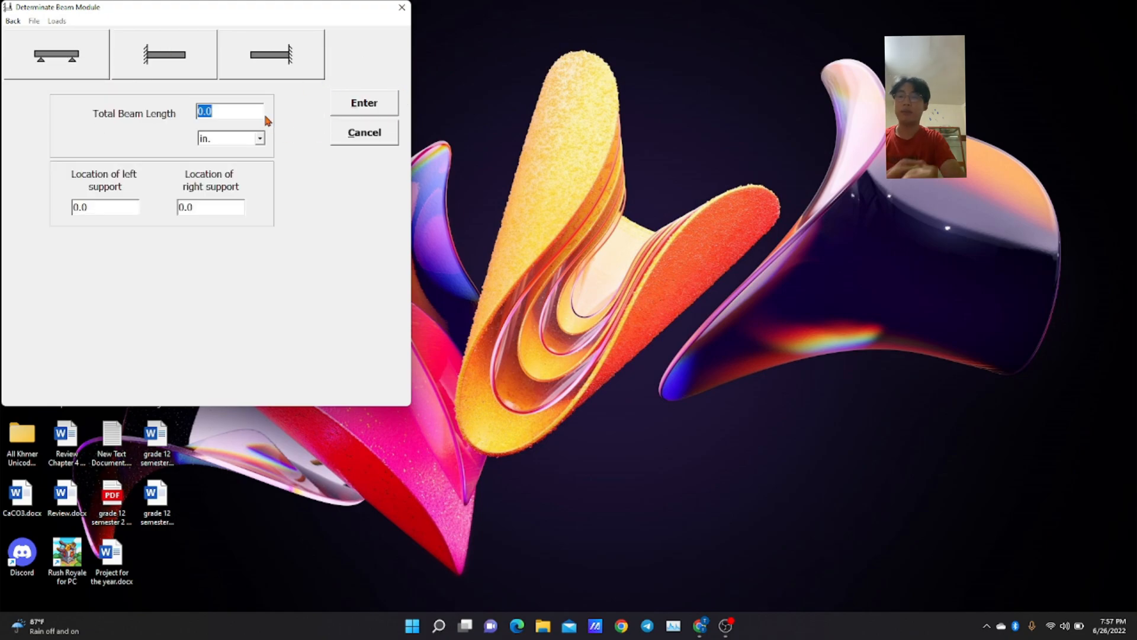
type("20")
left_click(260, 138)
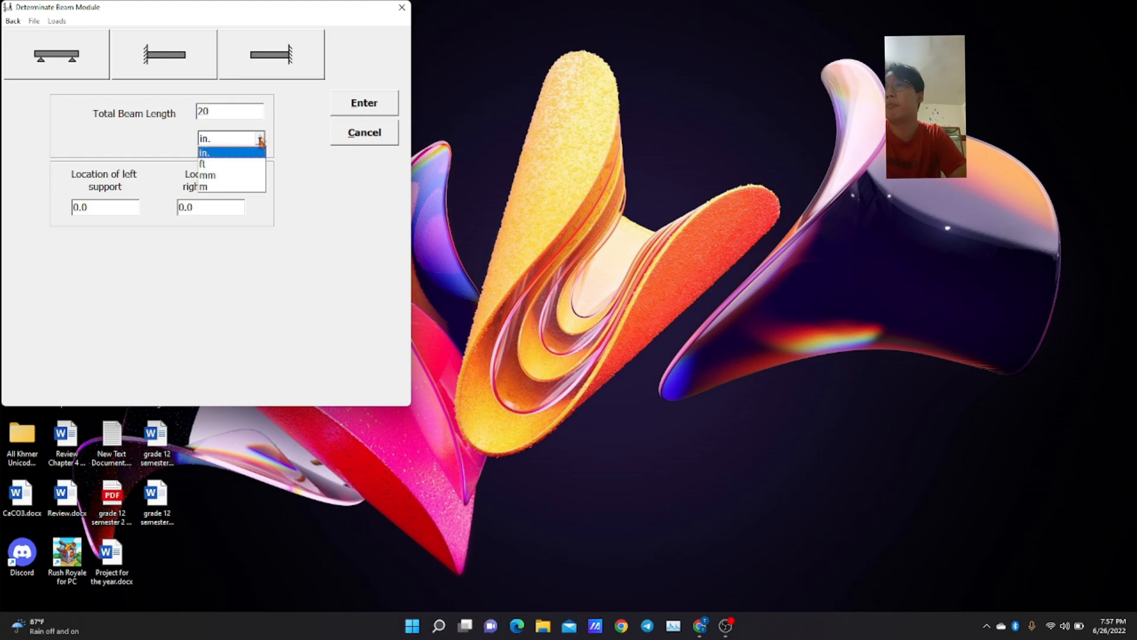
left_click(241, 185)
left_click(128, 214)
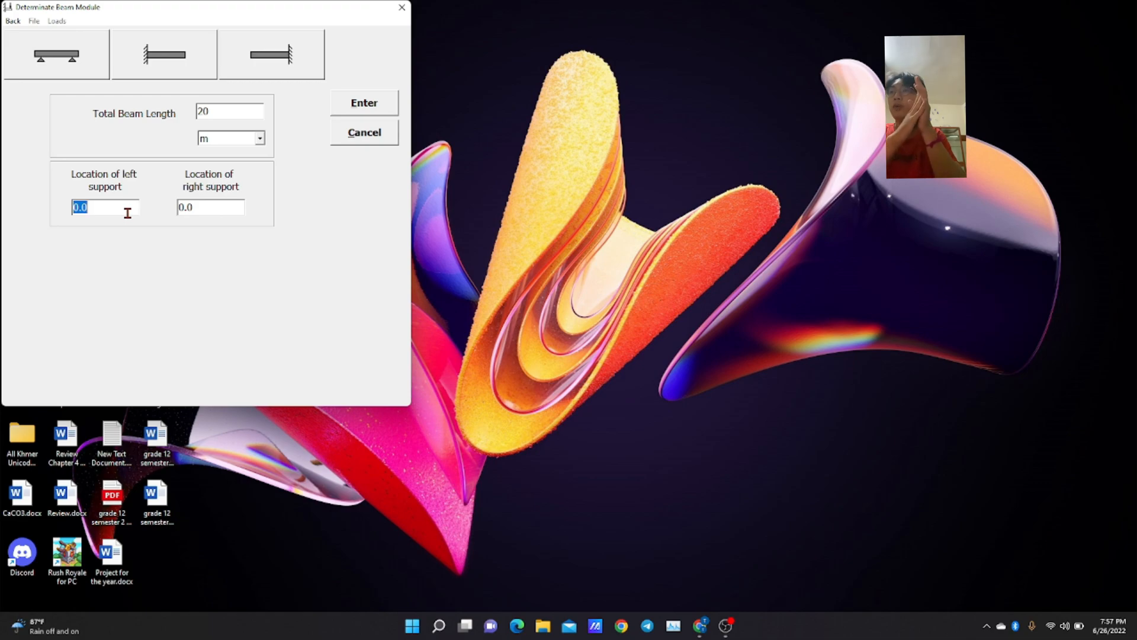
type("1")
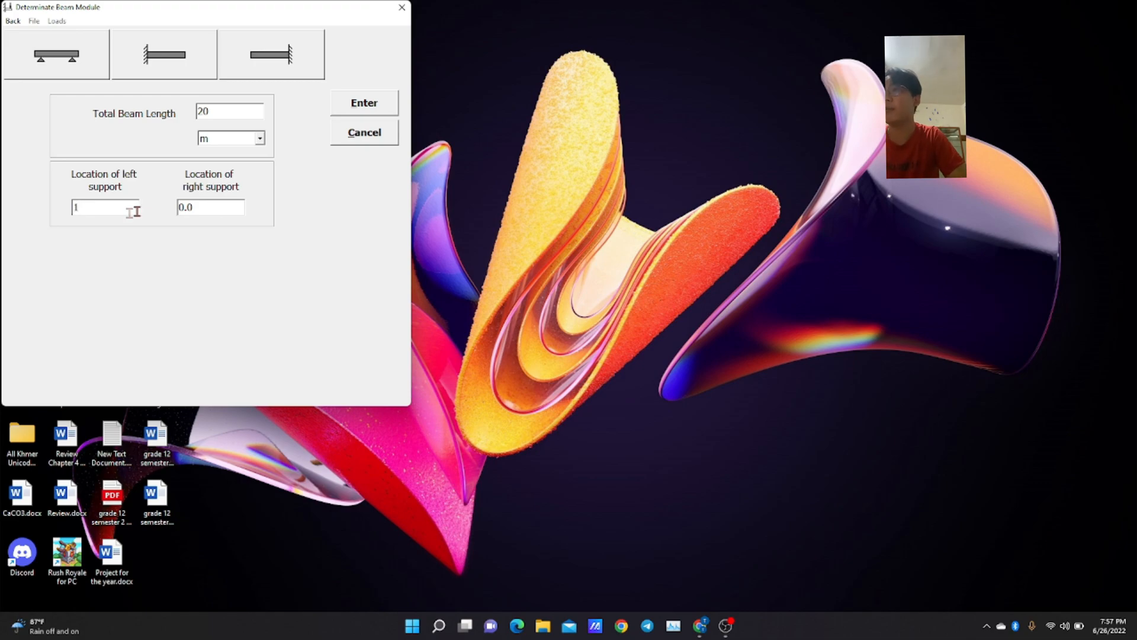
left_click(199, 207)
type("20")
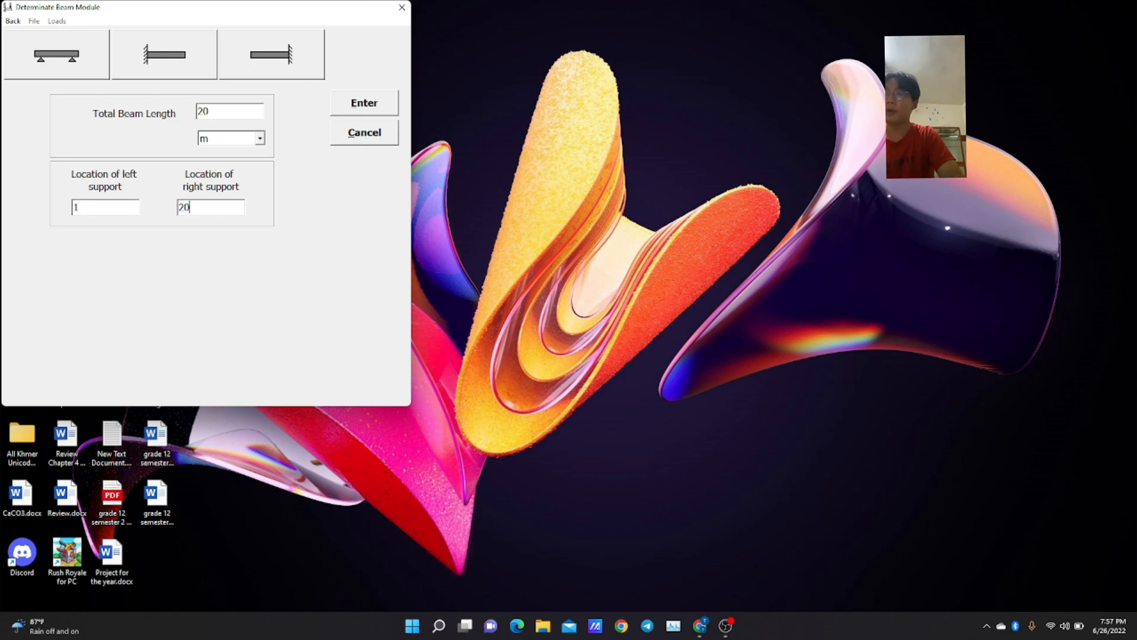
left_click(386, 111)
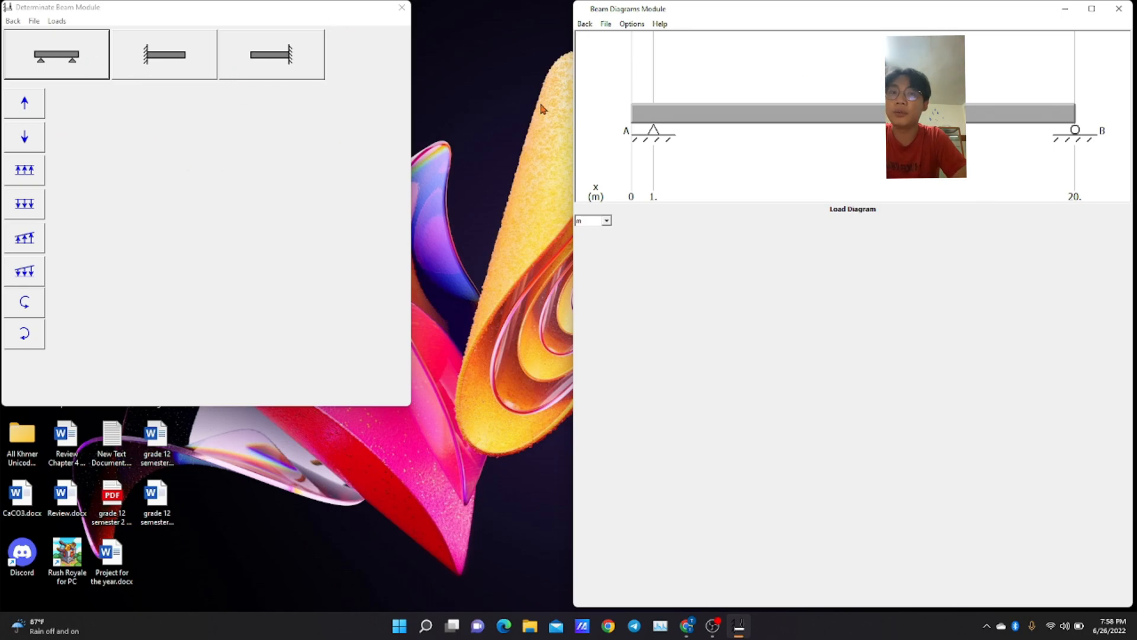
Apply a downward concentrated load of 50 N at x = 3 m on the beam.
left_click(26, 105)
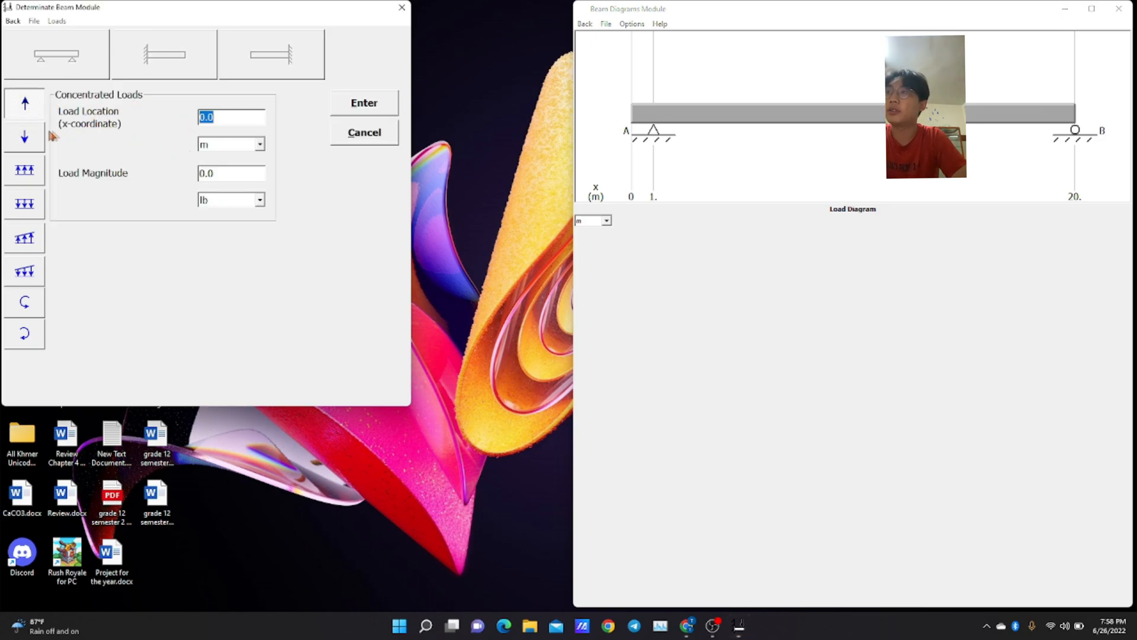
left_click(24, 140)
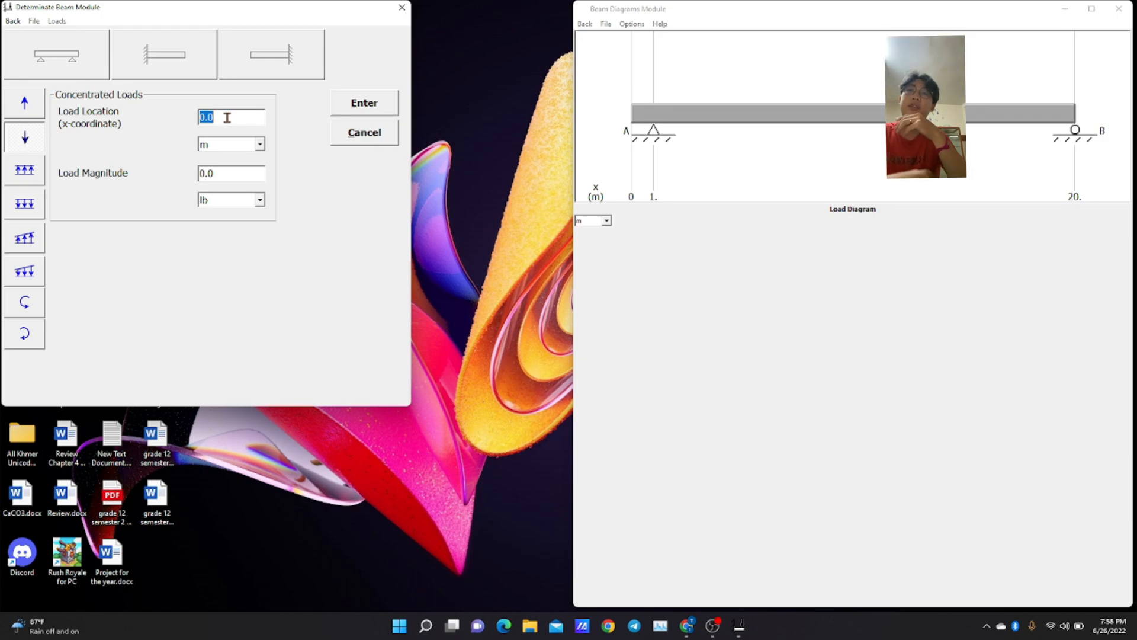
type("3")
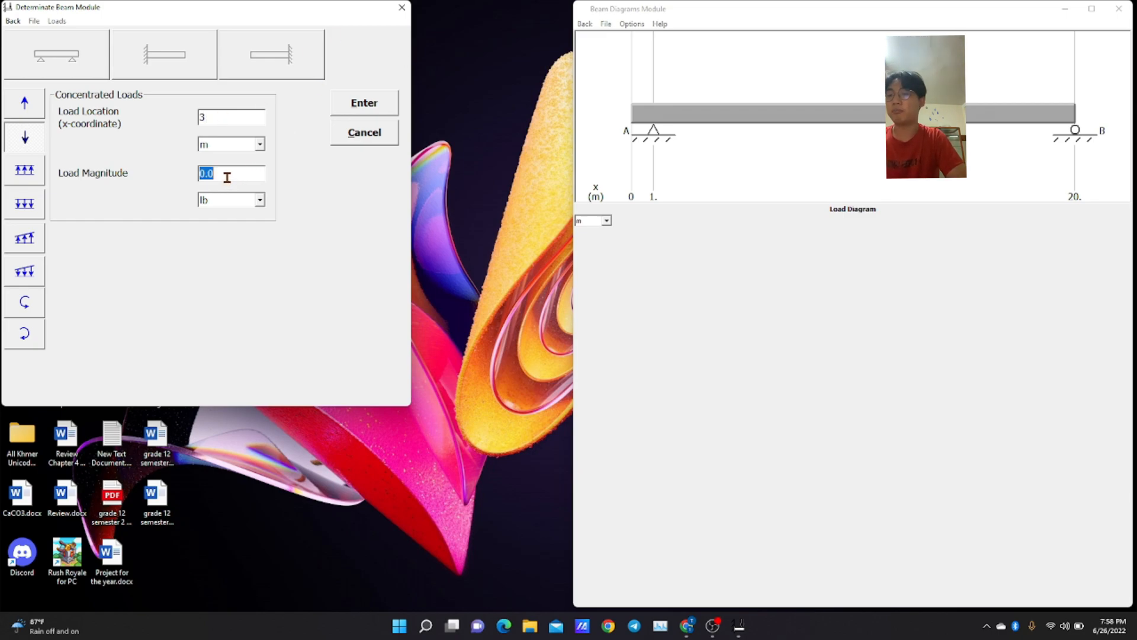
type("50")
left_click(259, 200)
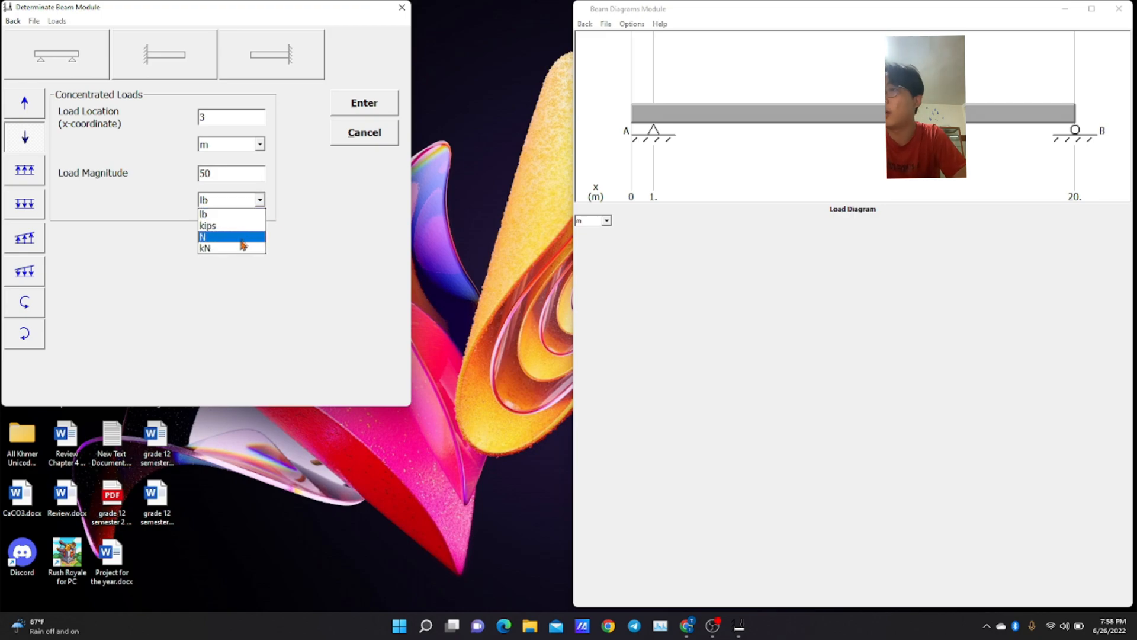
left_click(240, 243)
left_click(374, 105)
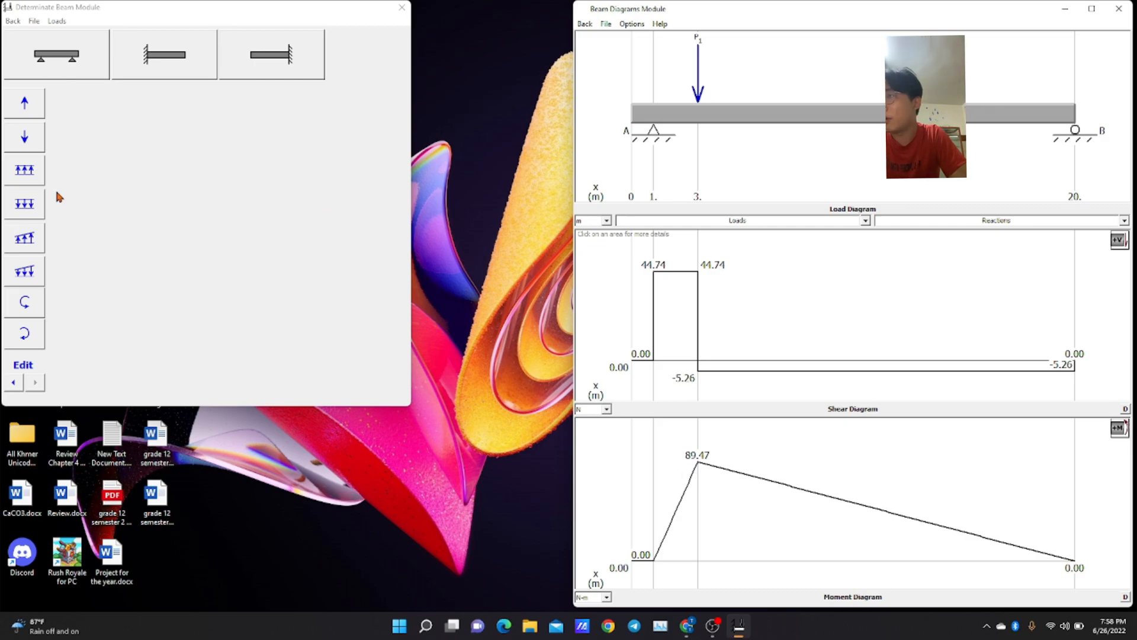
left_click(27, 169)
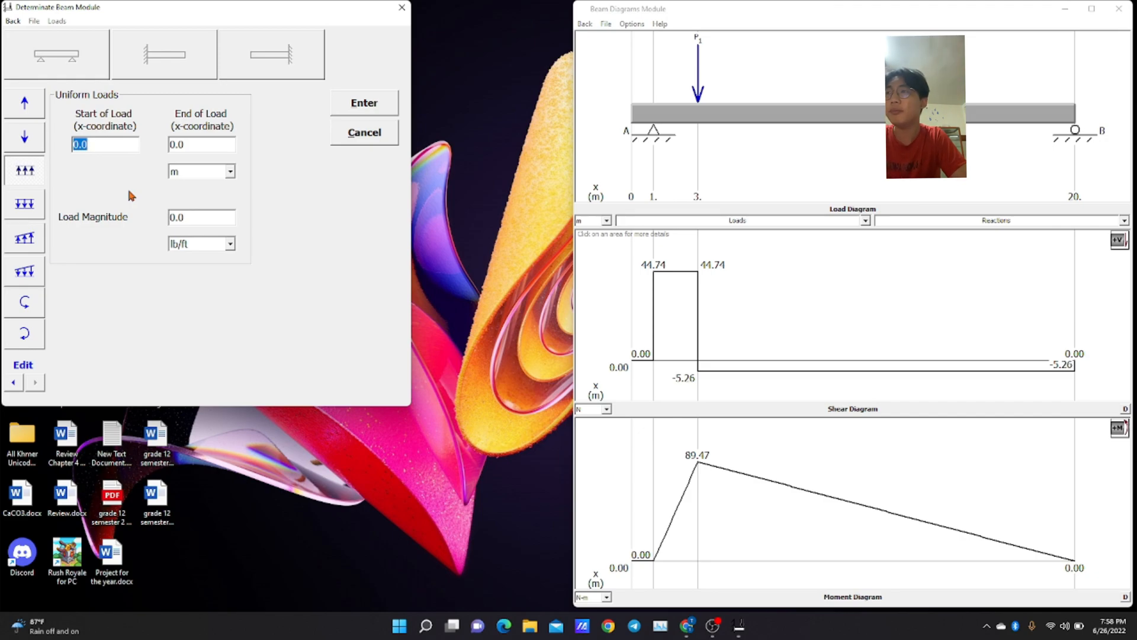
left_click(25, 305)
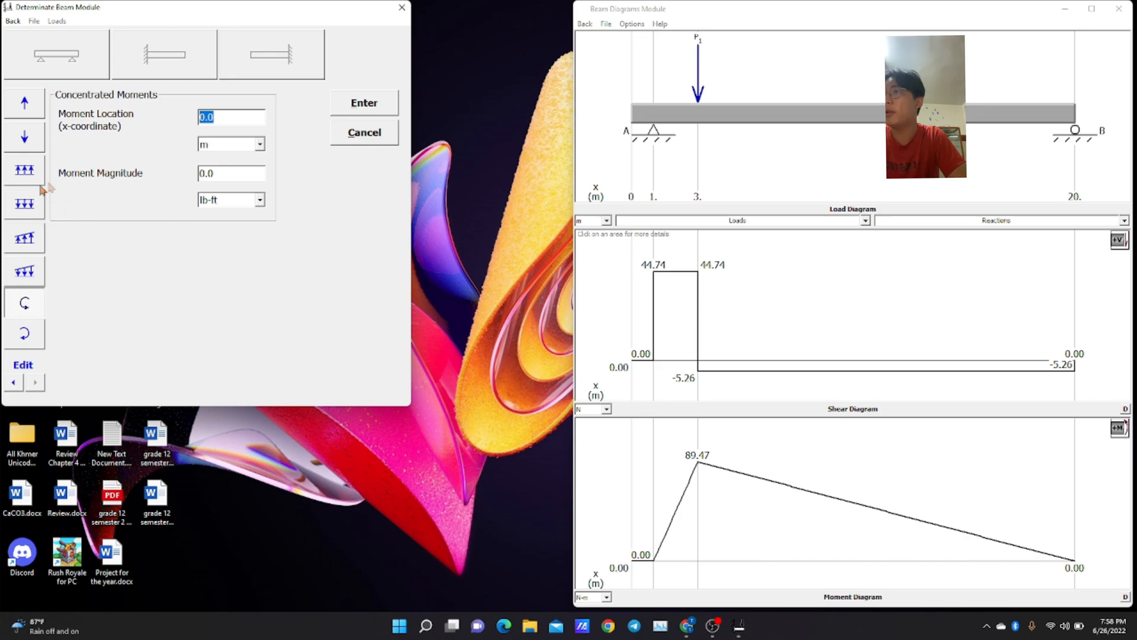
left_click(24, 208)
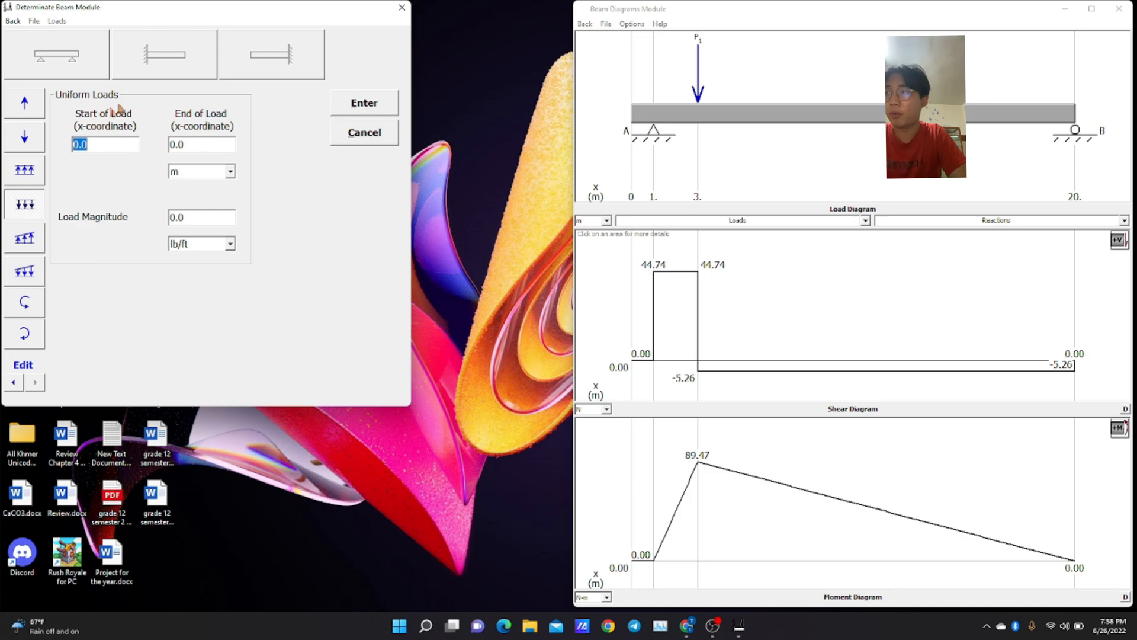
Add an upward uniform load of 5 N/m on the beam from x = 10 m to x = 15 m.
left_click(27, 172)
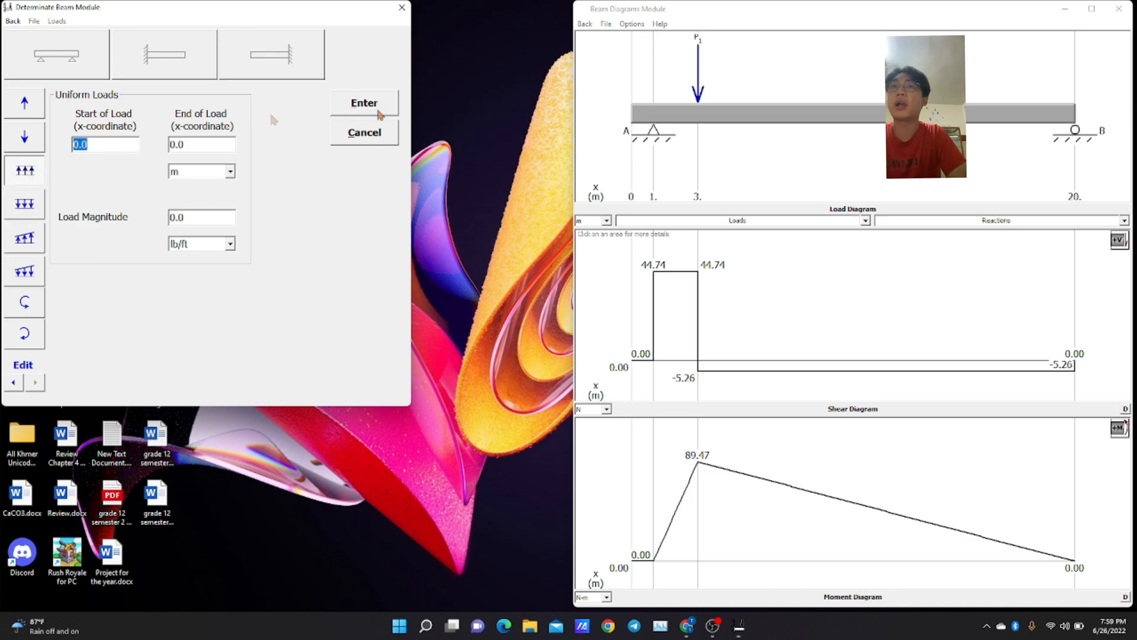
type("10")
left_click(224, 146)
type("1")
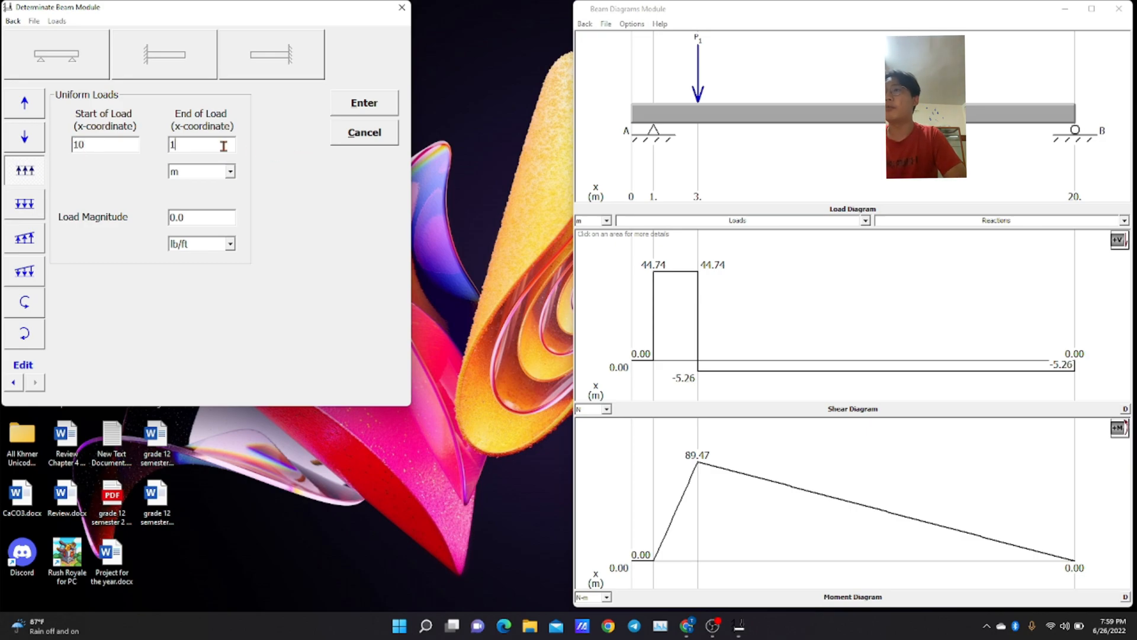
type("5")
left_click(204, 224)
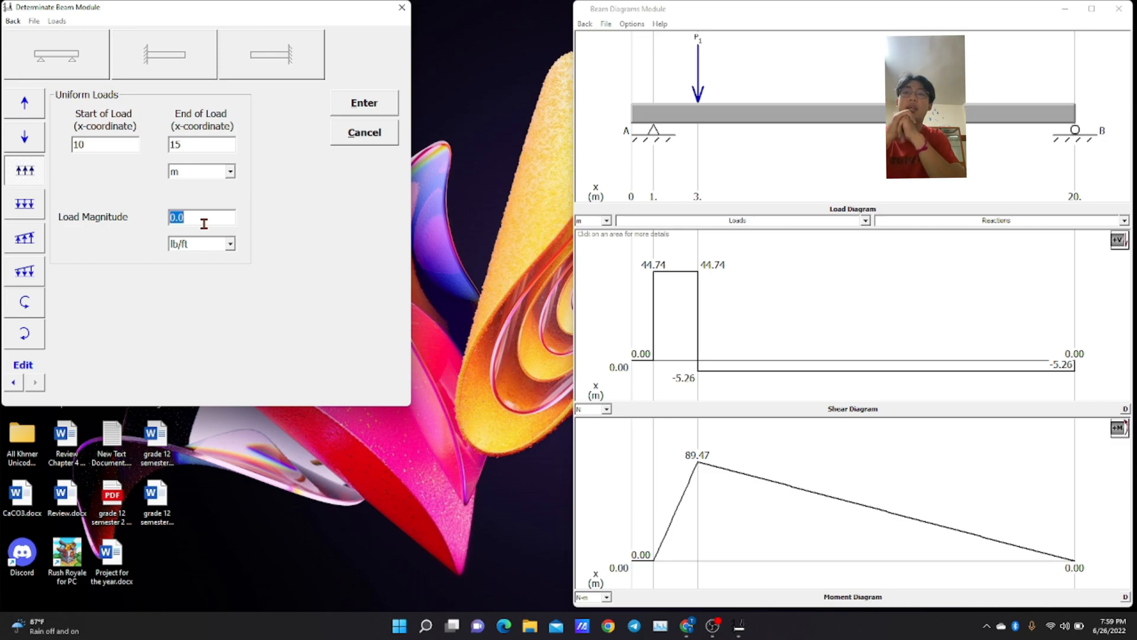
type("5")
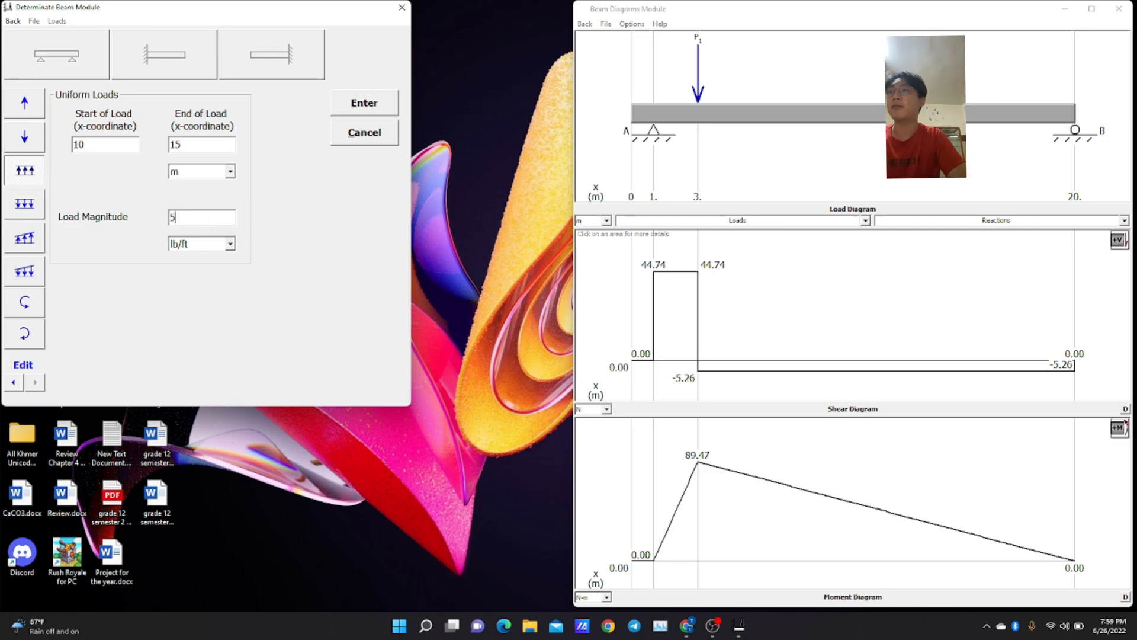
left_click(213, 247)
left_click(211, 318)
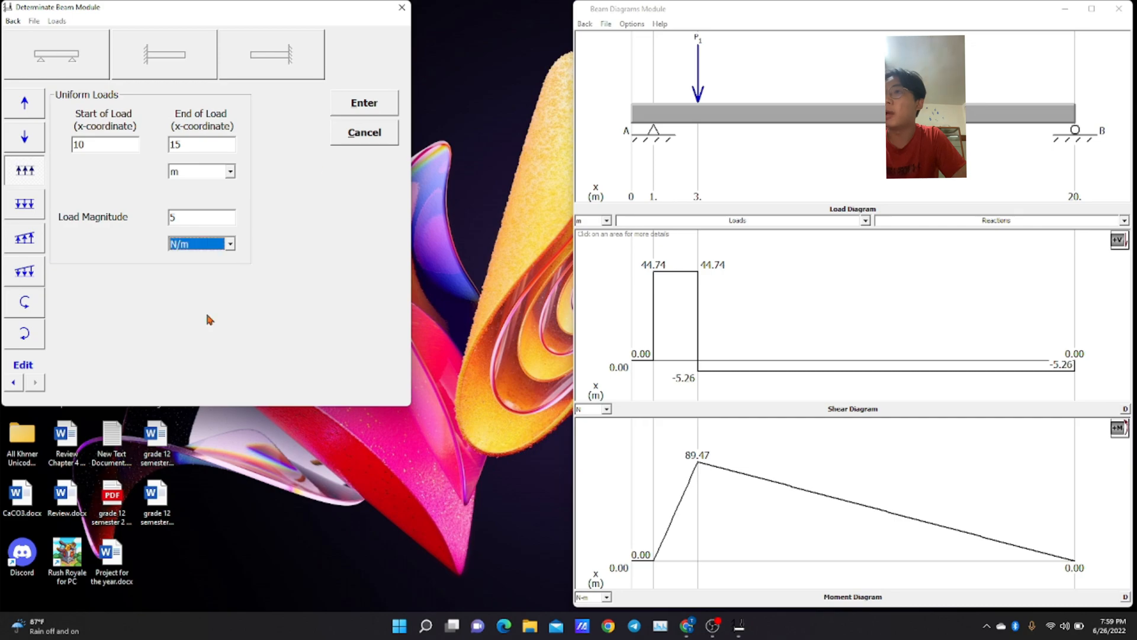
left_click(382, 102)
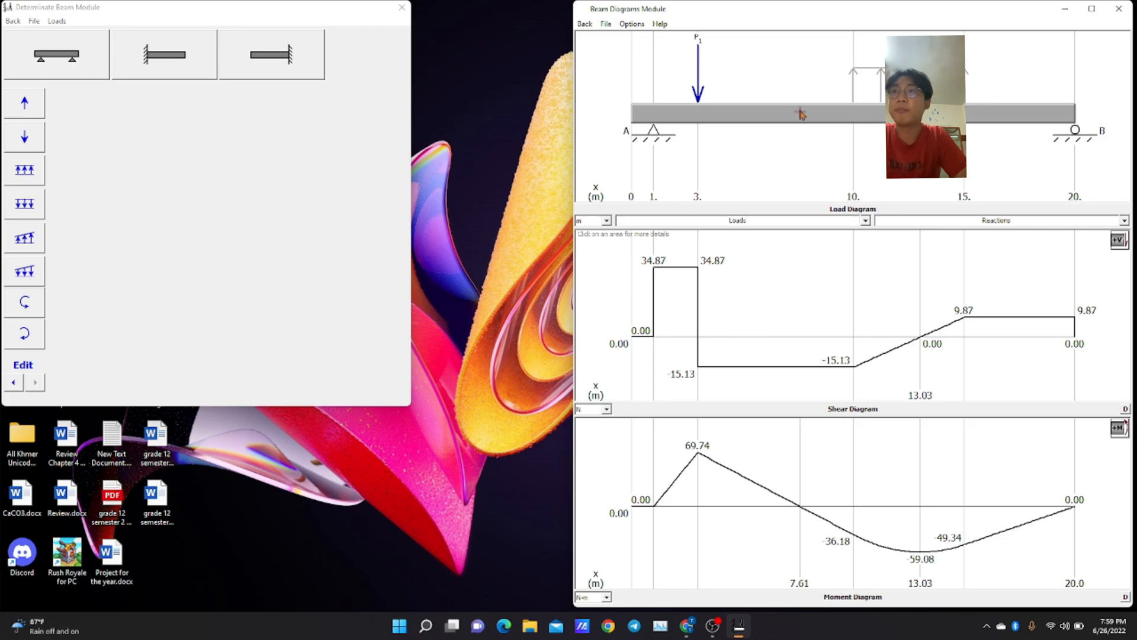
Leave the Determinate Beams module, closing its diagrams, and show the Animated Learning Tools.
left_click(1129, 10)
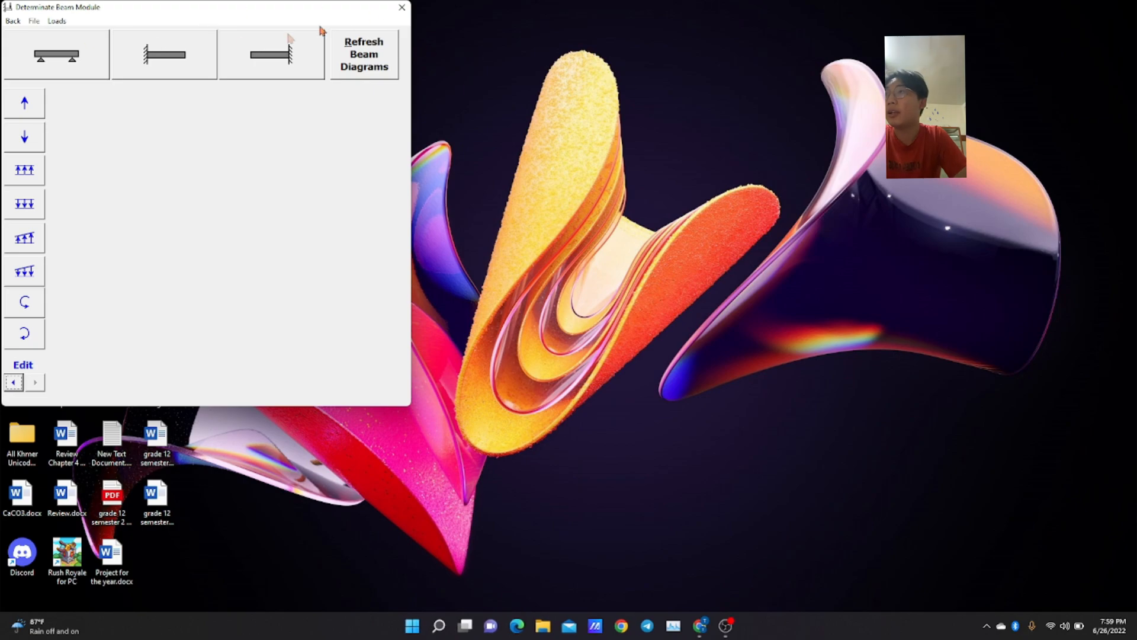
left_click(13, 21)
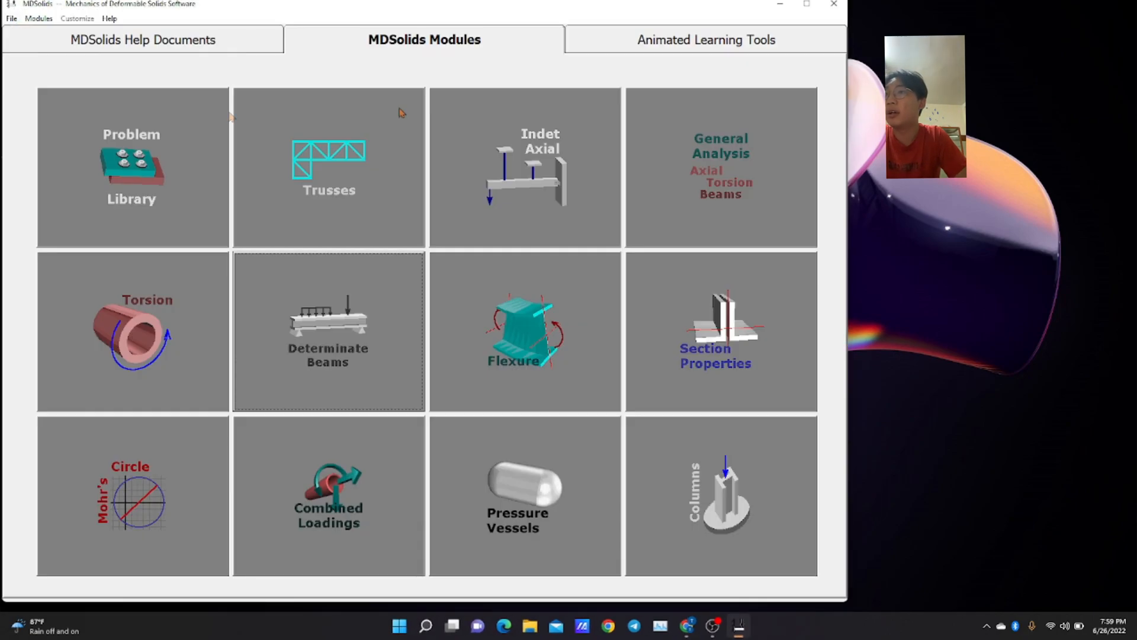
left_click(621, 36)
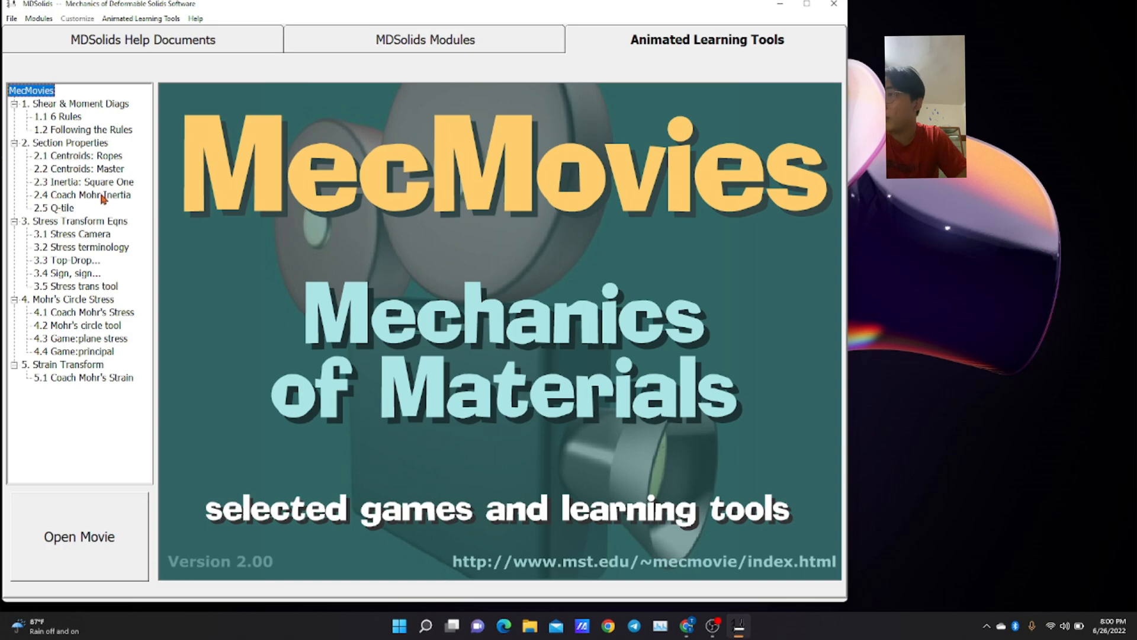
View the 1.1 6 Rules topic in MecMovies and try to open the 2.2 Centroids: Master movie under Section Properties.
left_click(68, 109)
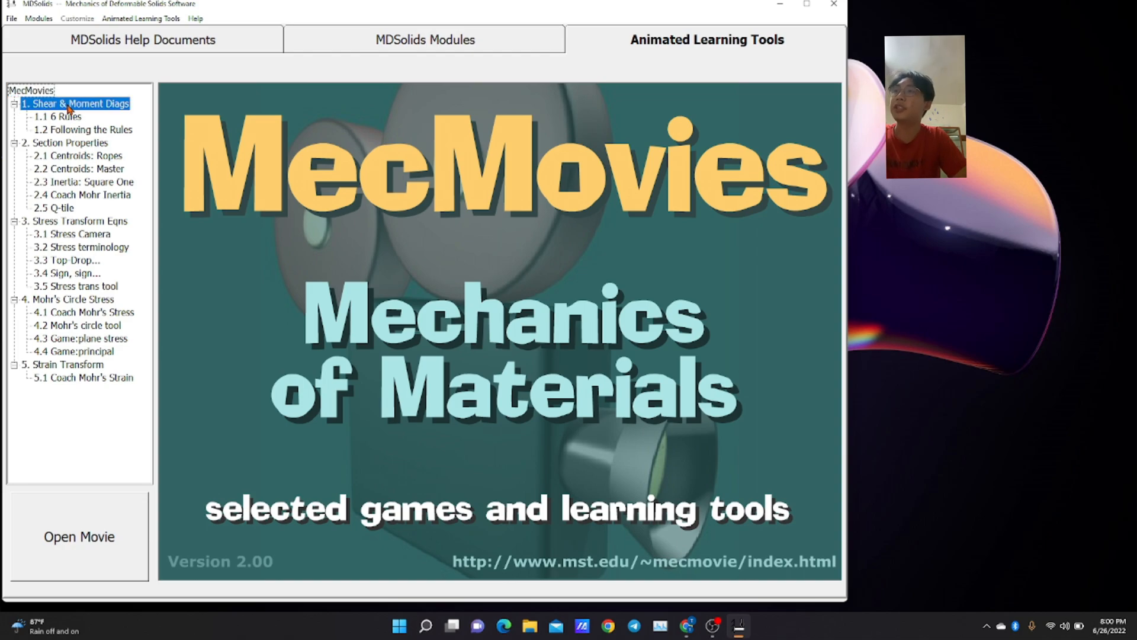
left_click(69, 118)
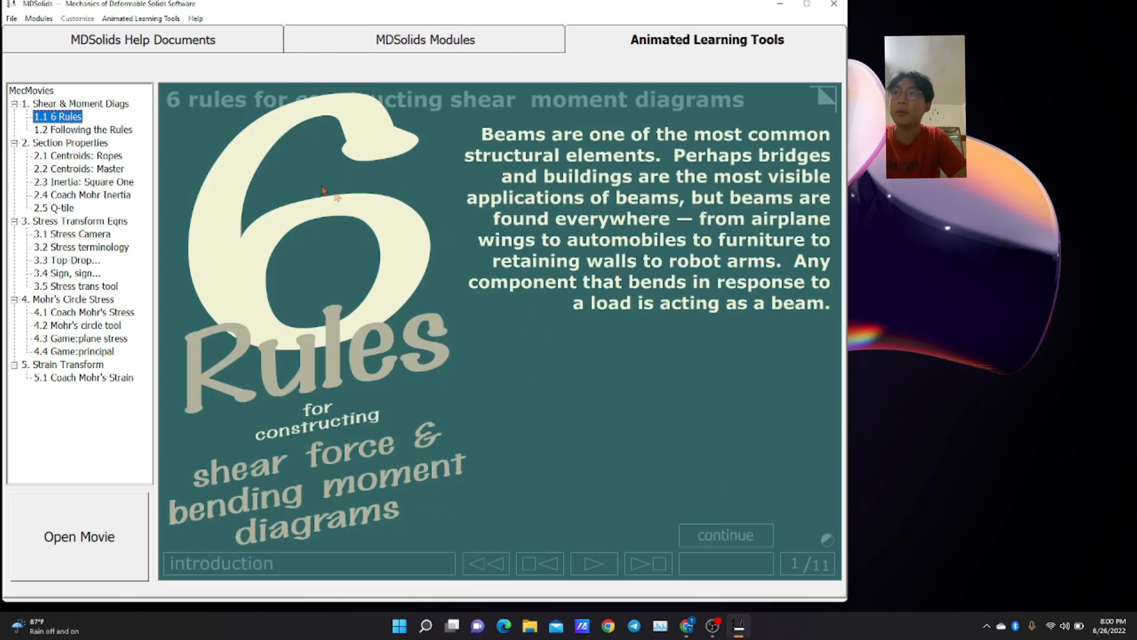
left_click(81, 144)
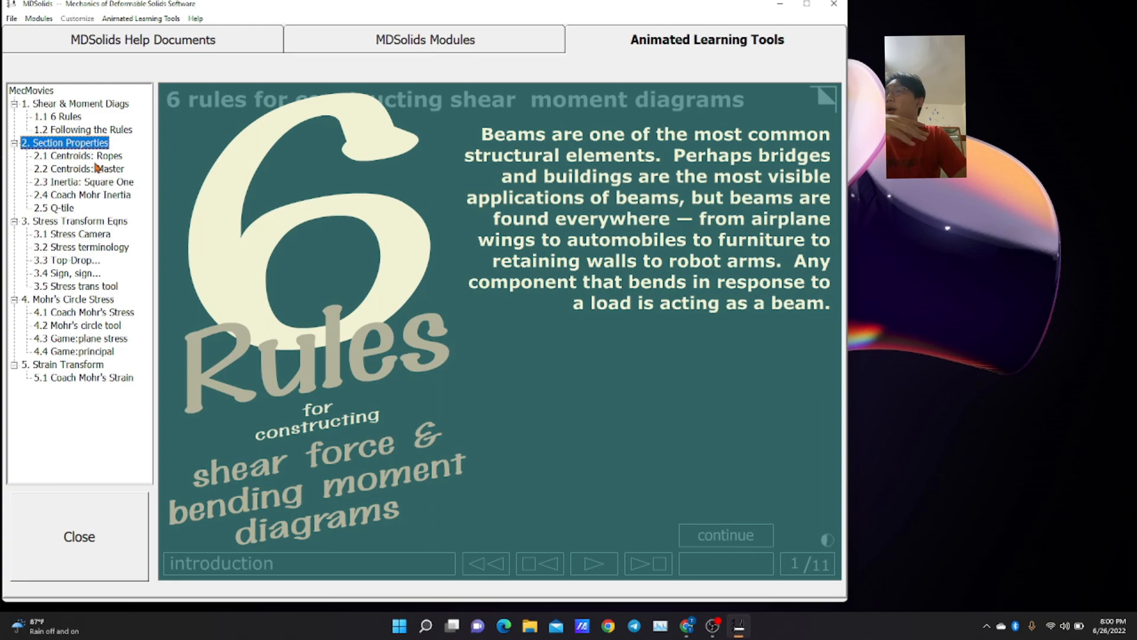
left_click(90, 157)
left_click(102, 169)
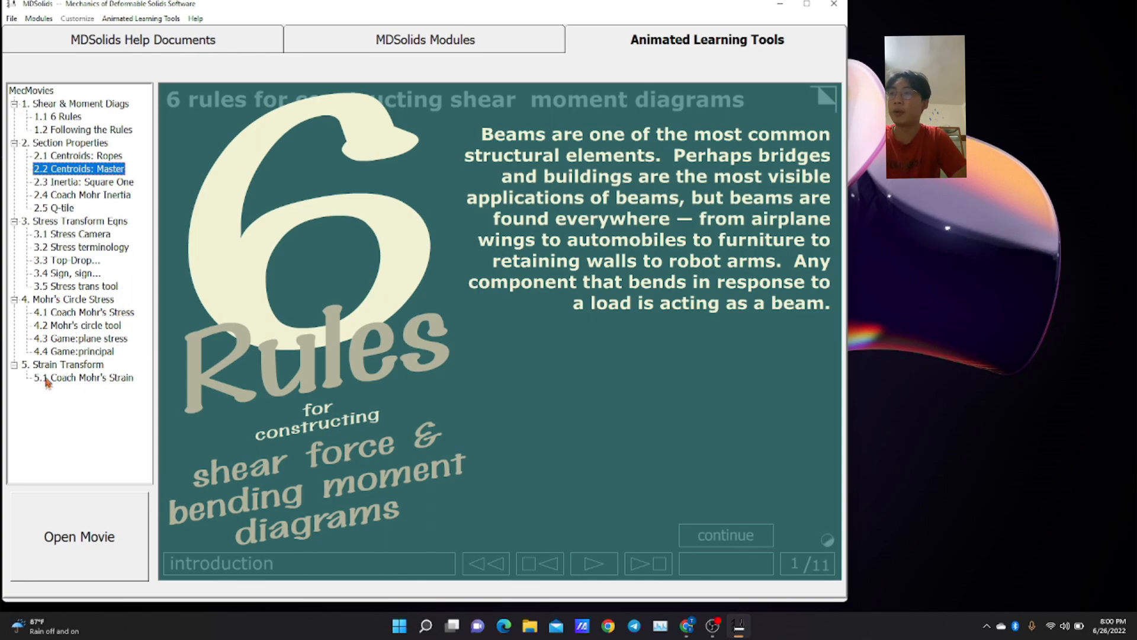
left_click(131, 520)
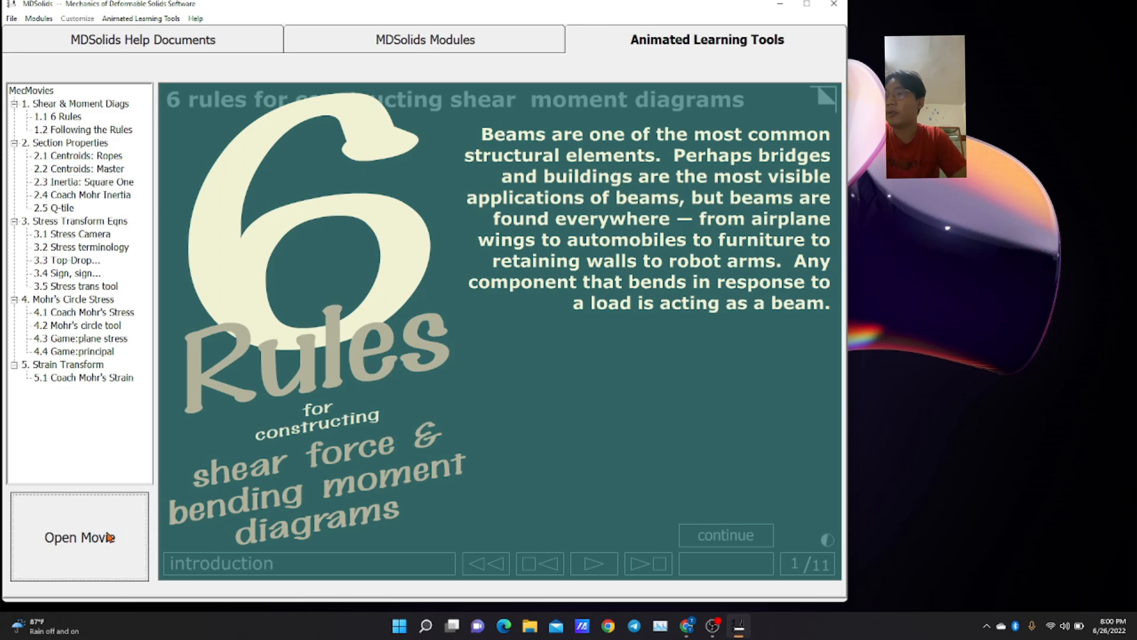